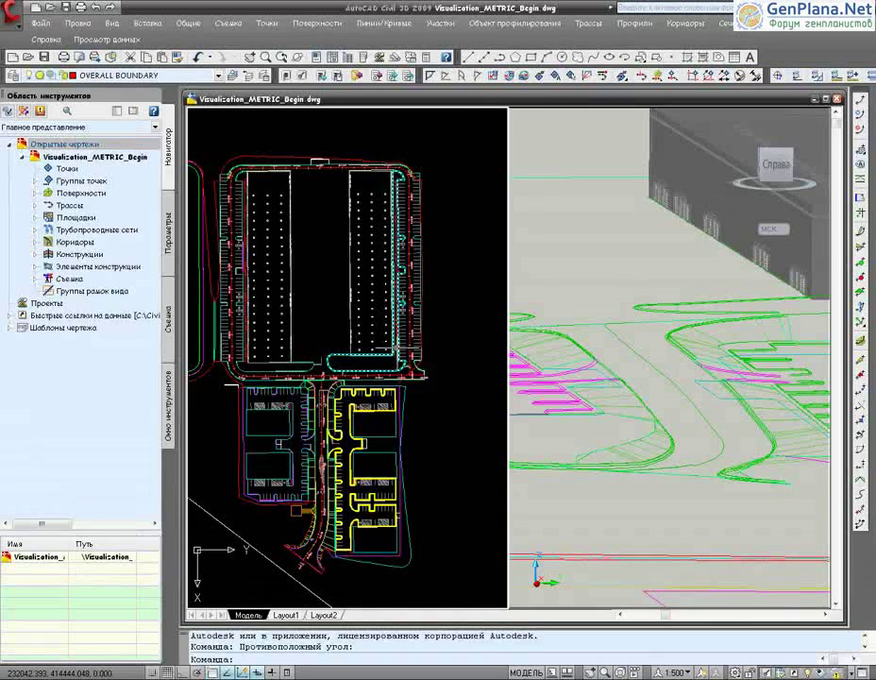
Frame the buildings and open Corridor Properties for the Ent Rd corridor.
{"action": "scroll", "coordinate": [273, 529], "scroll_direction": "up", "scroll_amount": 2}
{"action": "scroll", "coordinate": [274, 529], "scroll_direction": "up", "scroll_amount": 1}
{"action": "scroll", "coordinate": [273, 529], "scroll_direction": "up", "scroll_amount": 1}
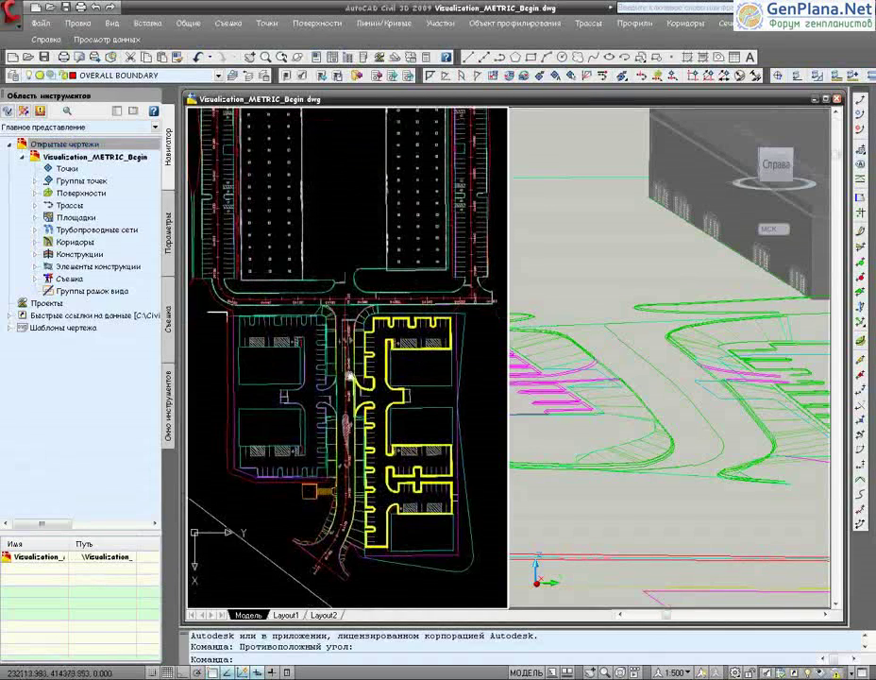
{"action": "middle_click_drag", "start_coordinate": [644, 400], "coordinate": [645, 379]}
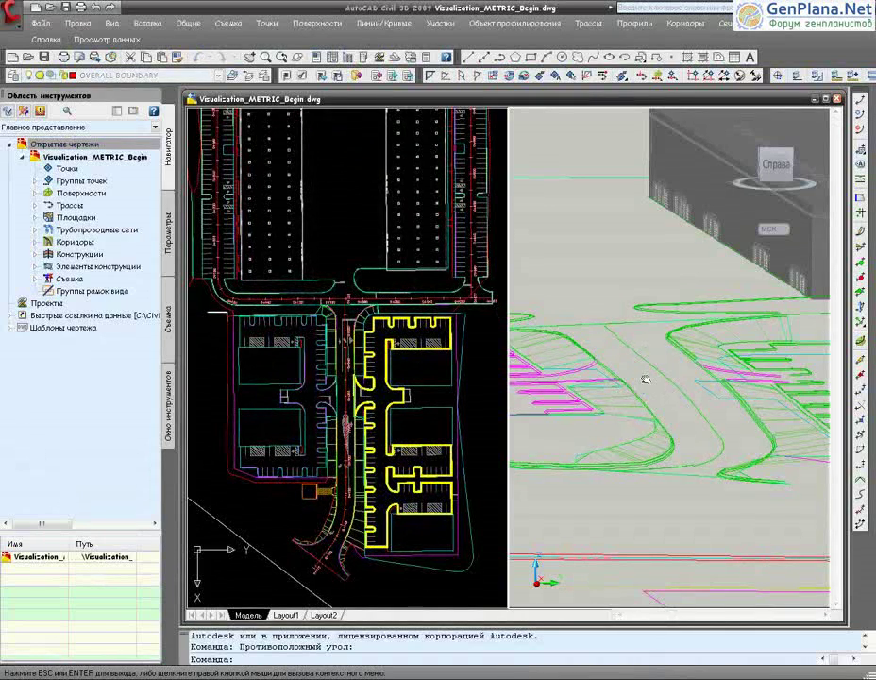
{"action": "left_click_drag", "start_coordinate": [645, 379], "coordinate": [637, 385]}
{"action": "key", "text": "Escape"}
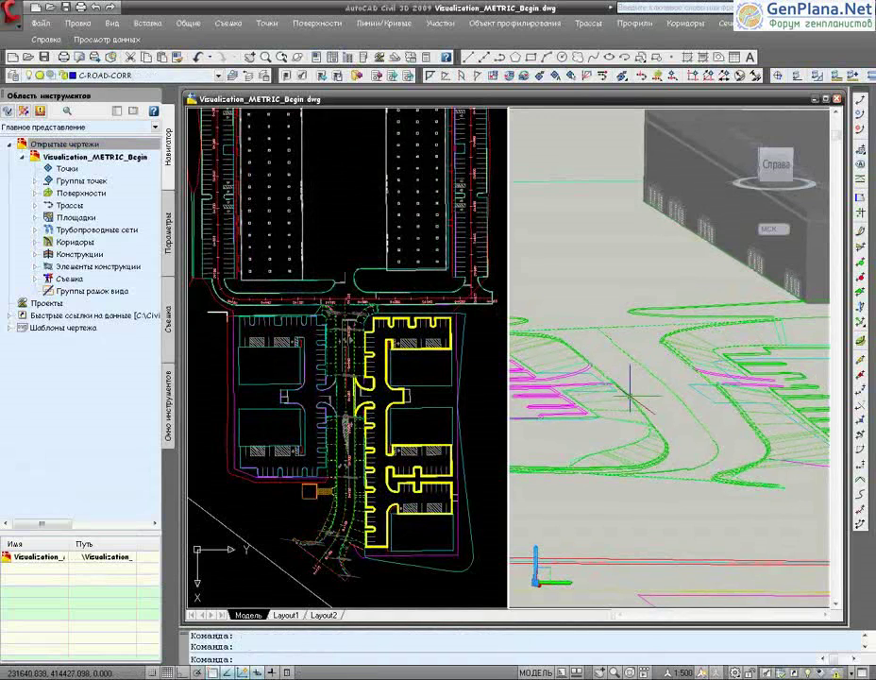
{"action": "left_click", "coordinate": [628, 397]}
{"action": "right_click", "coordinate": [629, 396]}
{"action": "left_click", "coordinate": [665, 504]}
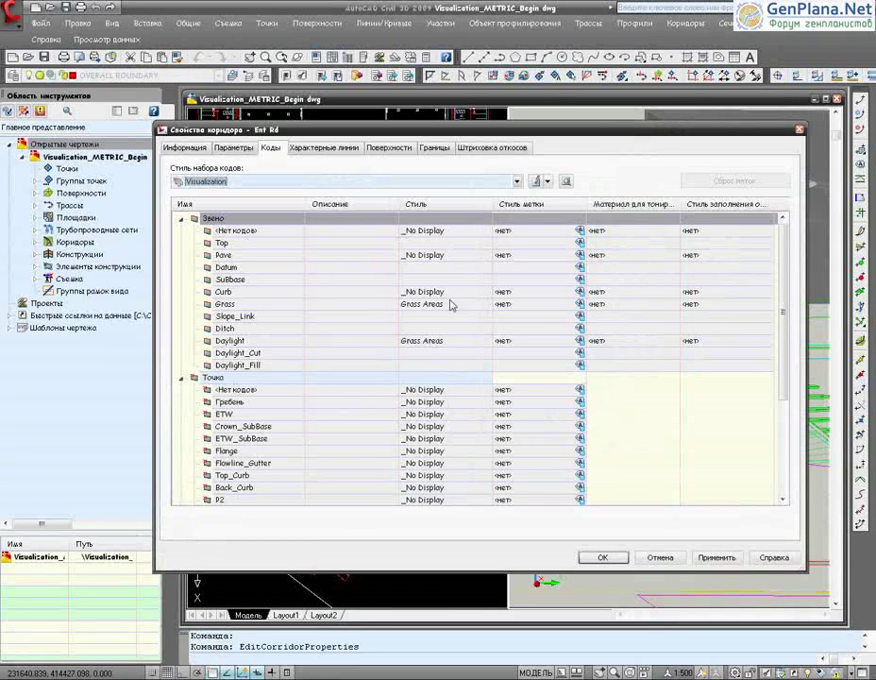
Edit the Visualization code set style and give Curb the Concrete.Cast-In-Place.Flat.Grey.1 material.
{"action": "left_click", "coordinate": [547, 183]}
{"action": "left_click", "coordinate": [555, 226]}
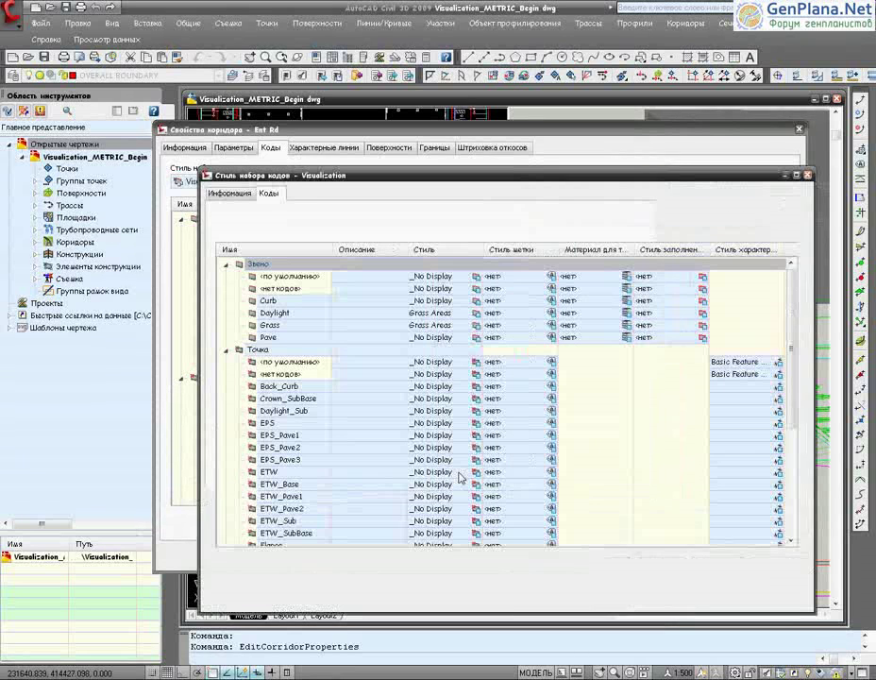
{"action": "left_click", "coordinate": [626, 300]}
{"action": "left_click", "coordinate": [491, 350]}
{"action": "left_click", "coordinate": [481, 396]}
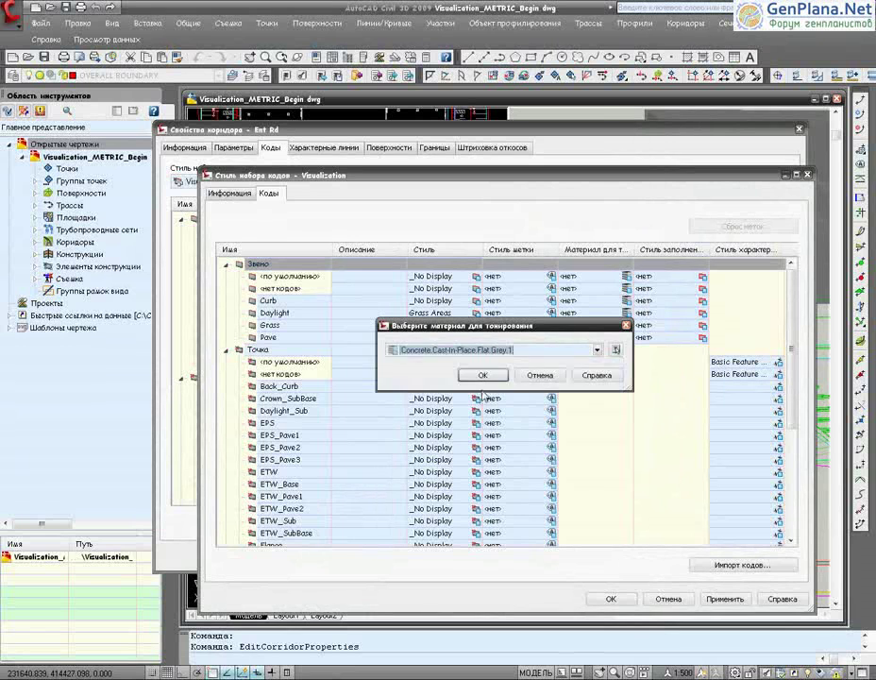
{"action": "left_click", "coordinate": [482, 375]}
Assign Sitework.Planting.Grass.Thick to Daylight and a grass material to Grass.
{"action": "left_click", "coordinate": [626, 300]}
{"action": "left_click", "coordinate": [477, 351]}
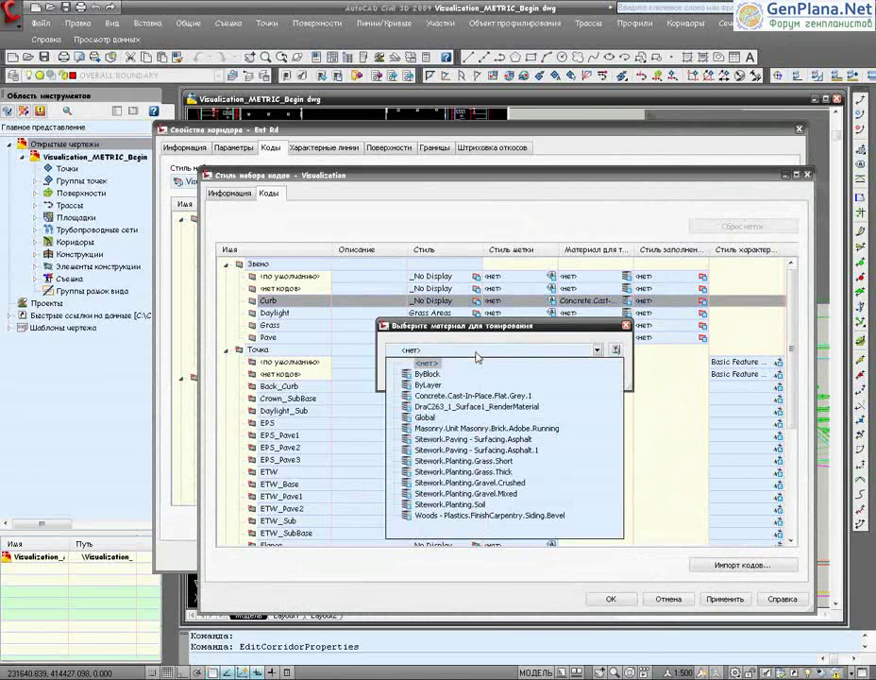
{"action": "left_click", "coordinate": [466, 461]}
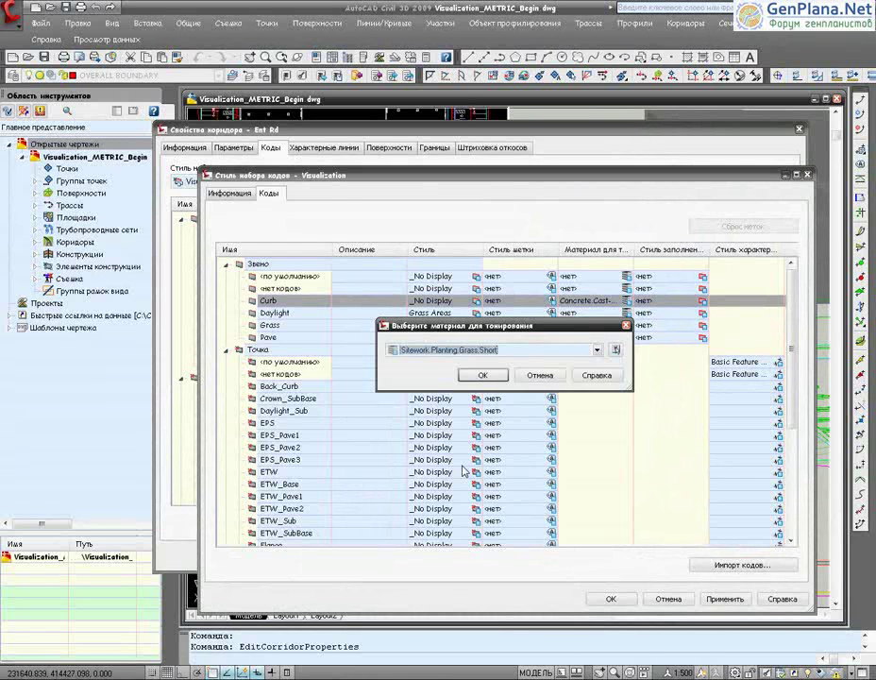
{"action": "left_click", "coordinate": [491, 350]}
{"action": "left_click", "coordinate": [513, 527]}
{"action": "left_click", "coordinate": [475, 374]}
{"action": "left_click", "coordinate": [626, 313]}
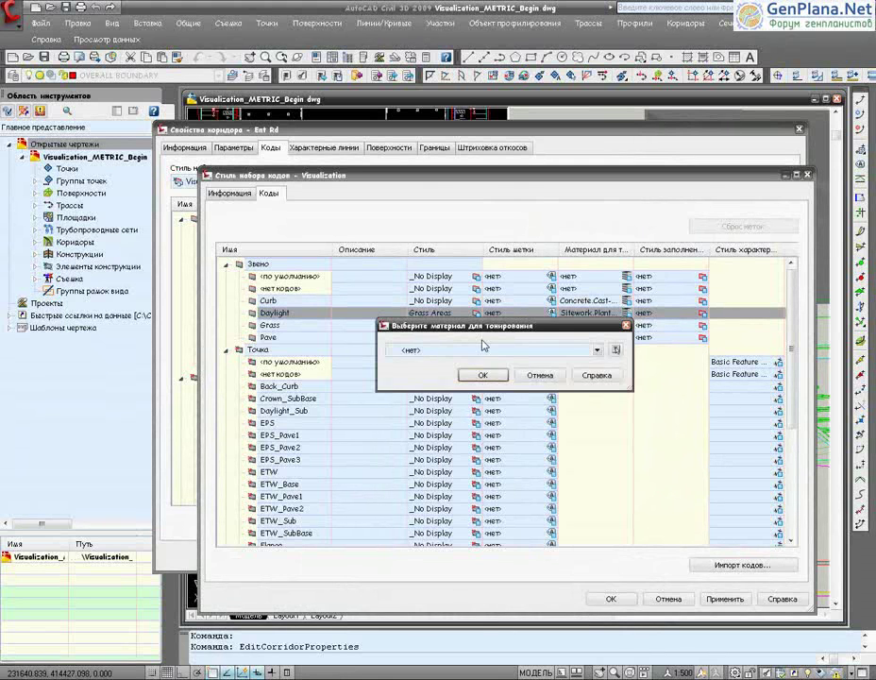
{"action": "left_click", "coordinate": [483, 349]}
{"action": "left_click", "coordinate": [503, 472]}
{"action": "left_click", "coordinate": [482, 375]}
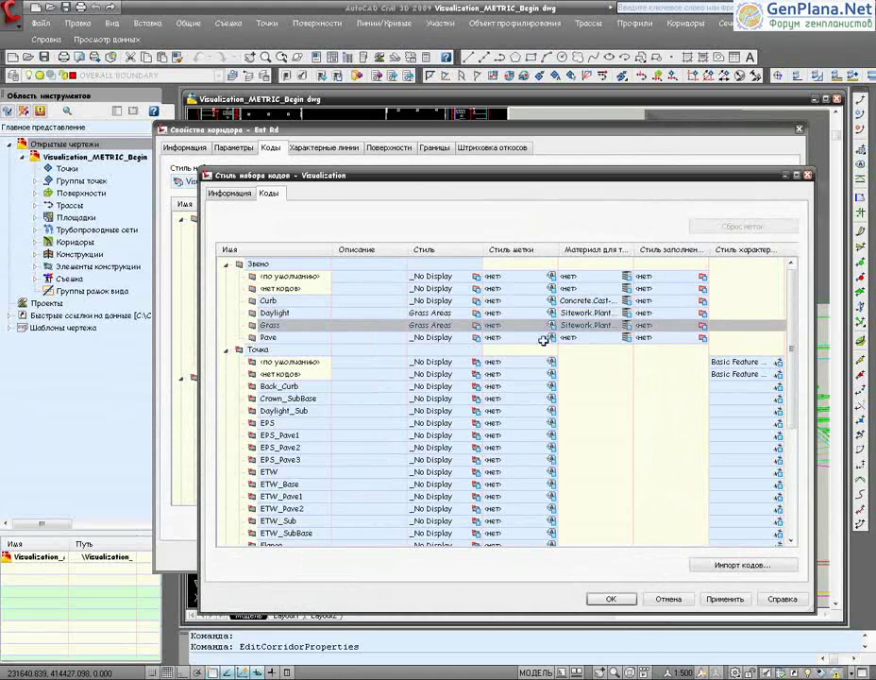
Give Pave the Sitework.Planting.Gravel.Mixed material and apply the changes to the corridor.
{"action": "left_click", "coordinate": [623, 338]}
{"action": "left_click", "coordinate": [483, 349]}
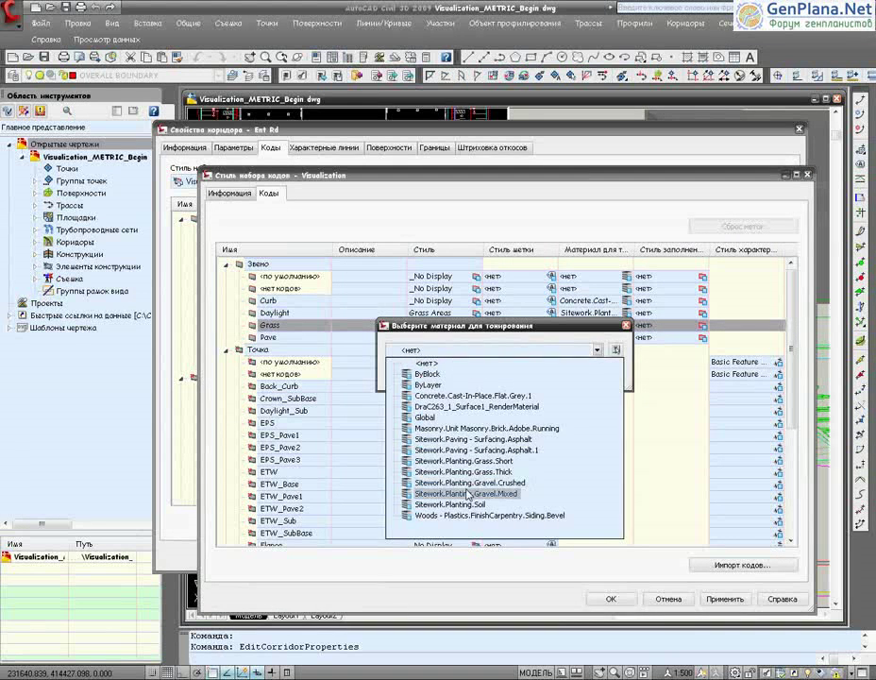
{"action": "left_click", "coordinate": [508, 494]}
{"action": "left_click", "coordinate": [481, 375]}
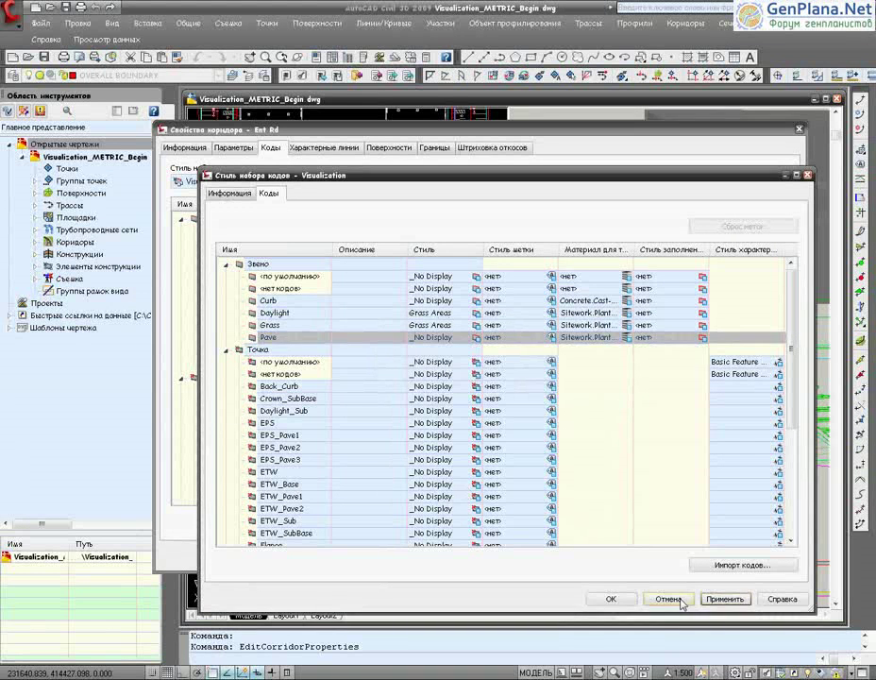
{"action": "left_click", "coordinate": [611, 598]}
{"action": "left_click", "coordinate": [716, 557]}
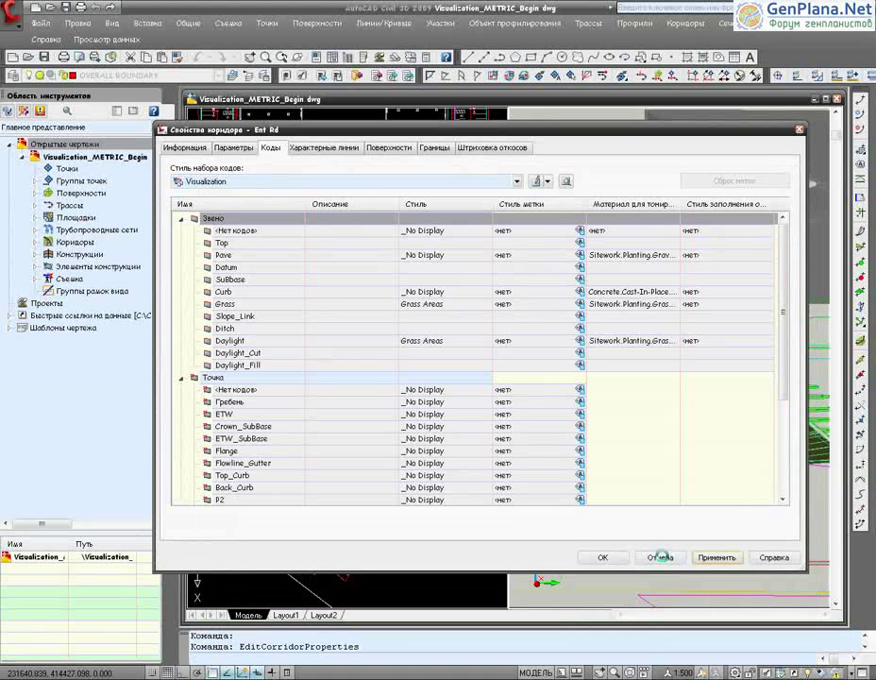
{"action": "left_click", "coordinate": [605, 556]}
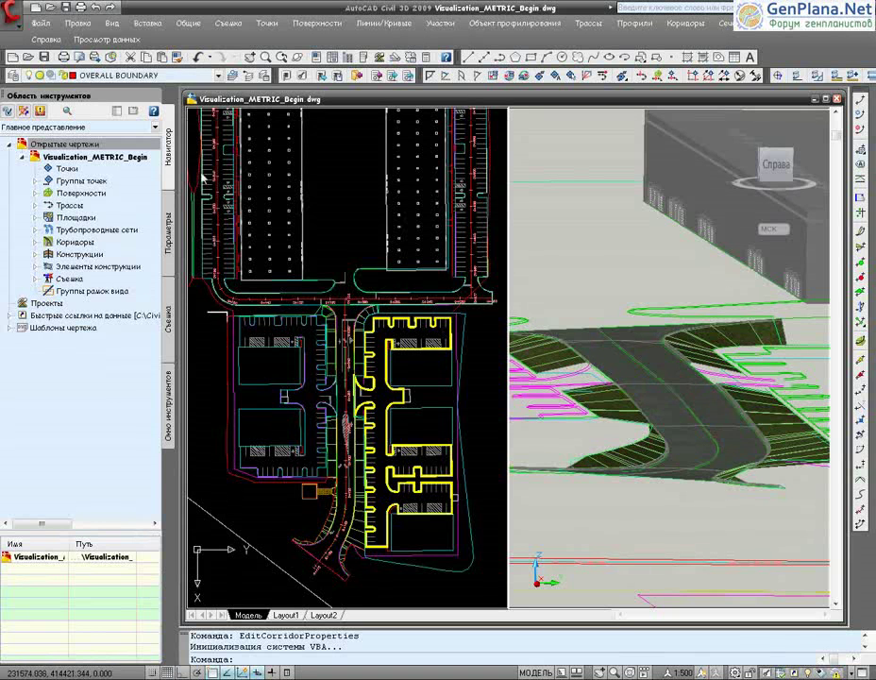
Make the saved ParkingLotRender named view current in the 3D viewport.
{"action": "left_click", "coordinate": [113, 23]}
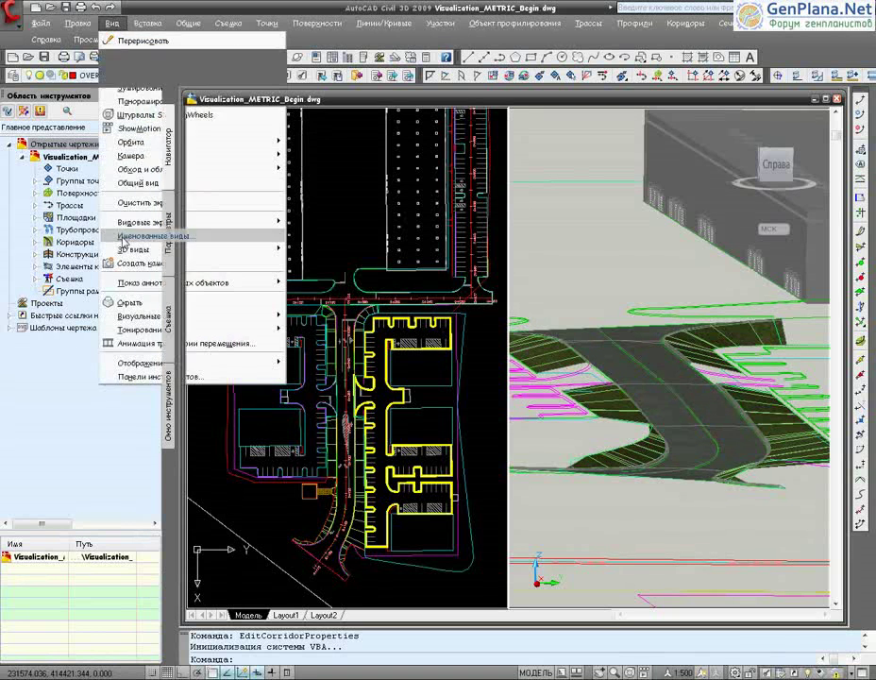
{"action": "left_click", "coordinate": [156, 235]}
{"action": "scroll", "coordinate": [311, 349], "scroll_direction": "down", "scroll_amount": 1}
{"action": "left_click", "coordinate": [315, 361]}
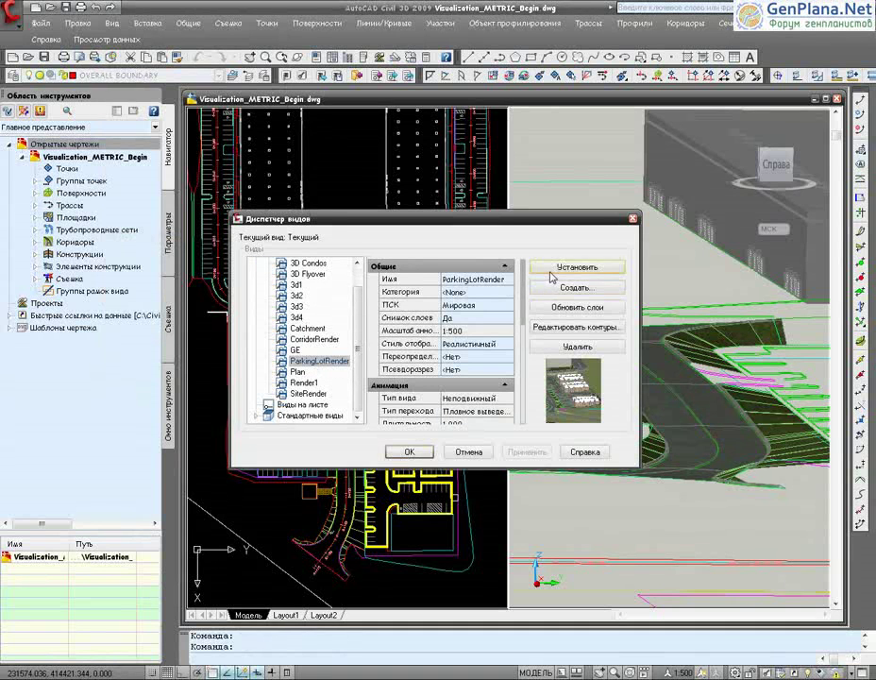
{"action": "left_click", "coordinate": [577, 267]}
{"action": "left_click", "coordinate": [518, 460]}
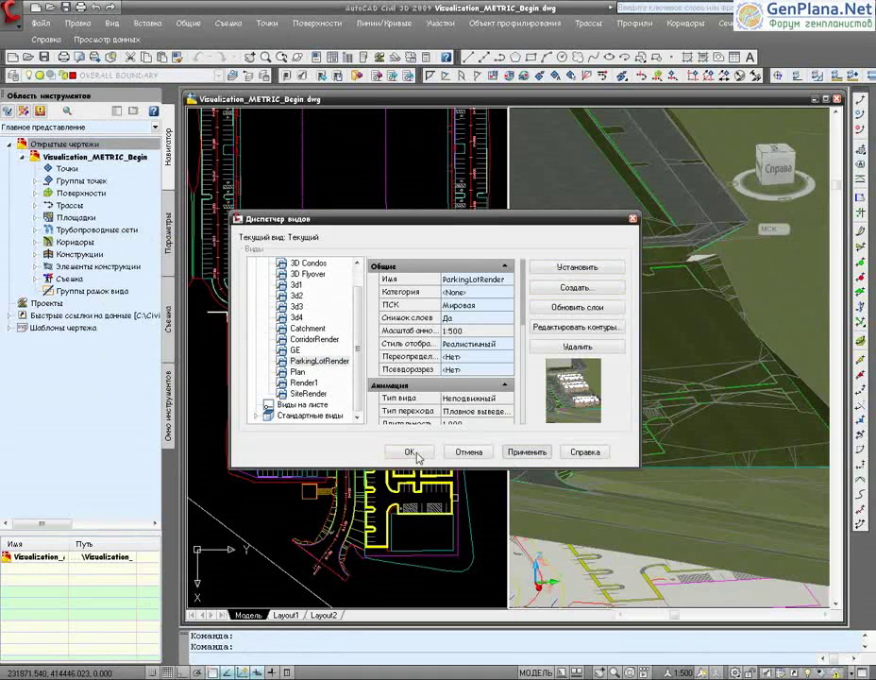
{"action": "left_click", "coordinate": [417, 452]}
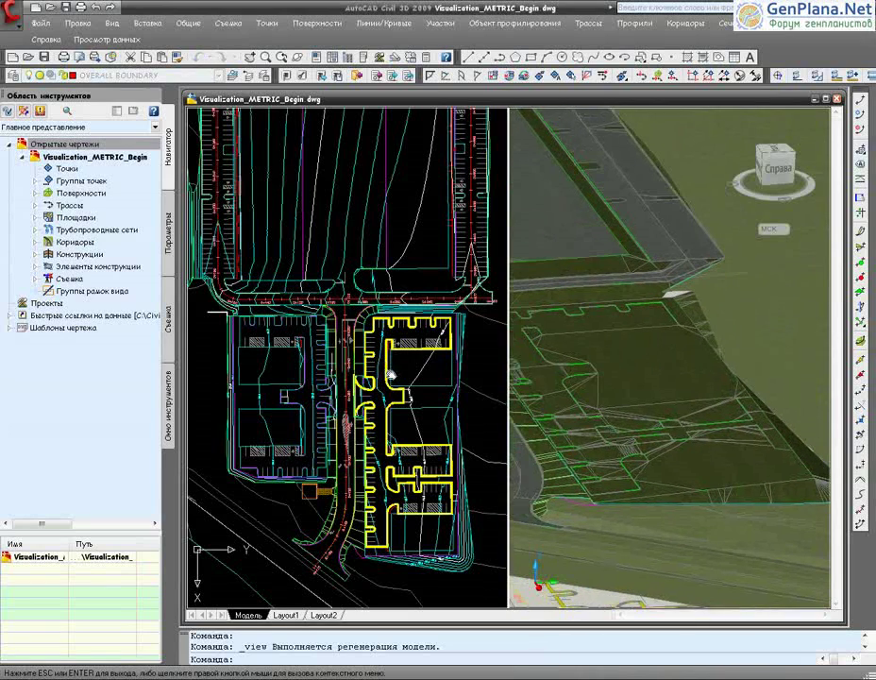
Cancel the view command and zoom the plan in on the yellow buildings.
{"action": "key", "text": "Escape"}
{"action": "scroll", "coordinate": [401, 364], "scroll_direction": "up", "scroll_amount": 1}
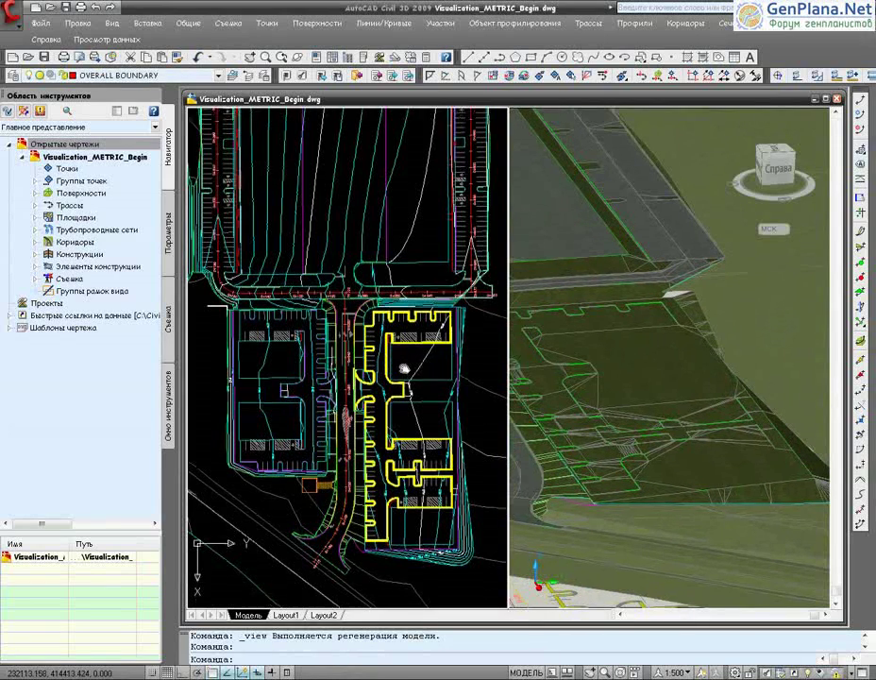
{"action": "scroll", "coordinate": [404, 365], "scroll_direction": "up", "scroll_amount": 1}
{"action": "scroll", "coordinate": [404, 364], "scroll_direction": "up", "scroll_amount": 1}
{"action": "scroll", "coordinate": [394, 362], "scroll_direction": "up", "scroll_amount": 1}
{"action": "scroll", "coordinate": [422, 312], "scroll_direction": "up", "scroll_amount": 1}
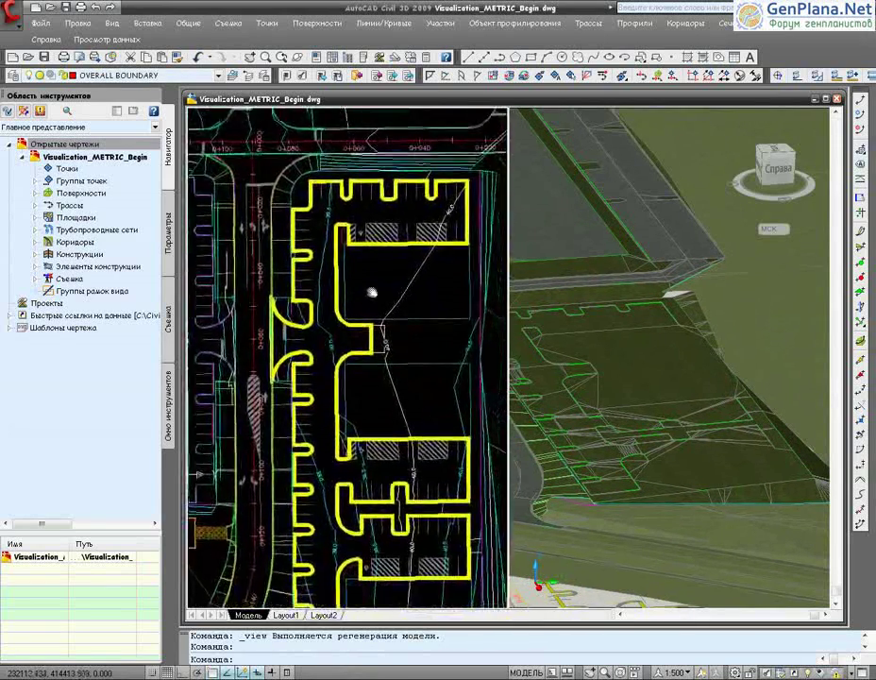
{"action": "scroll", "coordinate": [423, 293], "scroll_direction": "up", "scroll_amount": 1}
Expand Surfaces > Site1 in Prospector and select its Masks collection.
{"action": "left_click", "coordinate": [36, 193]}
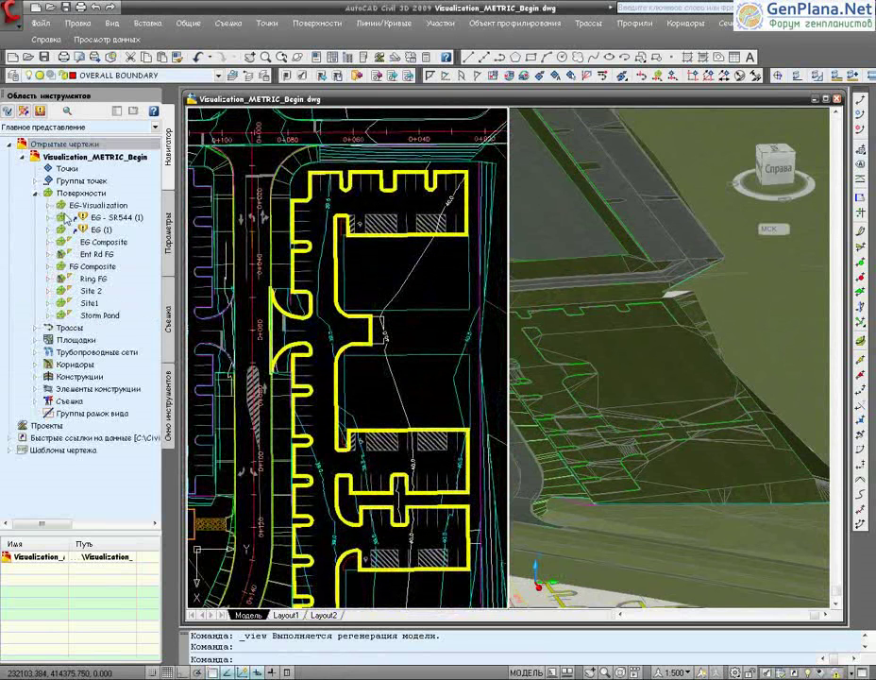
{"action": "left_click", "coordinate": [49, 303]}
{"action": "left_click", "coordinate": [91, 315]}
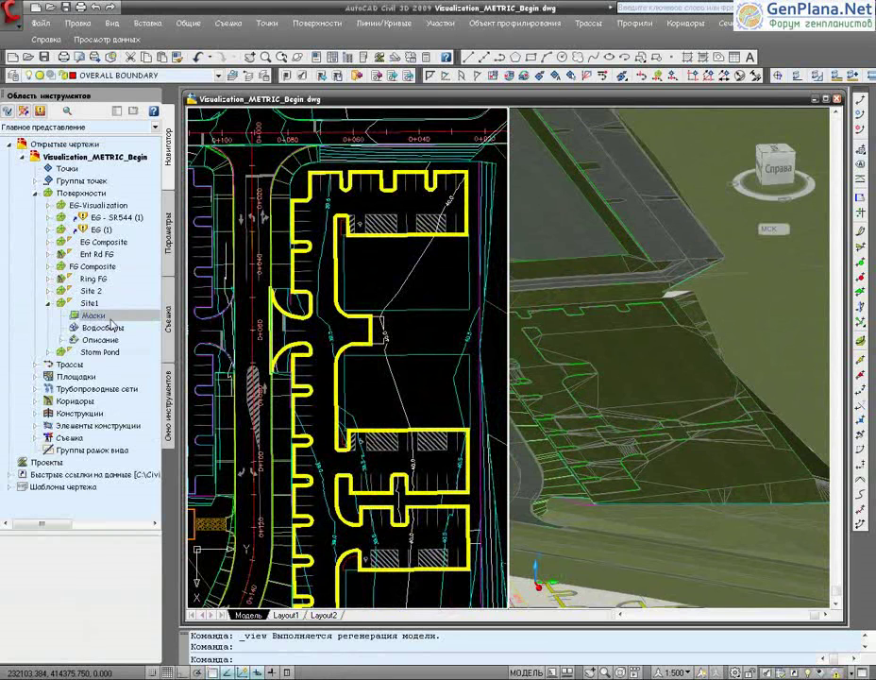
Start a new Site1 mask using the yellow outline as its boundary.
{"action": "right_click", "coordinate": [102, 318]}
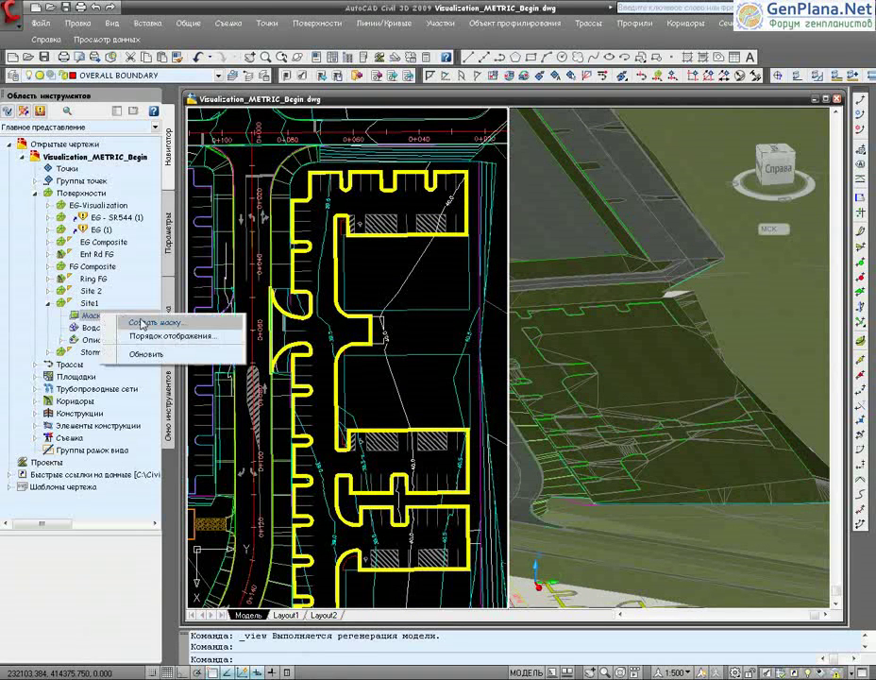
{"action": "left_click", "coordinate": [132, 320]}
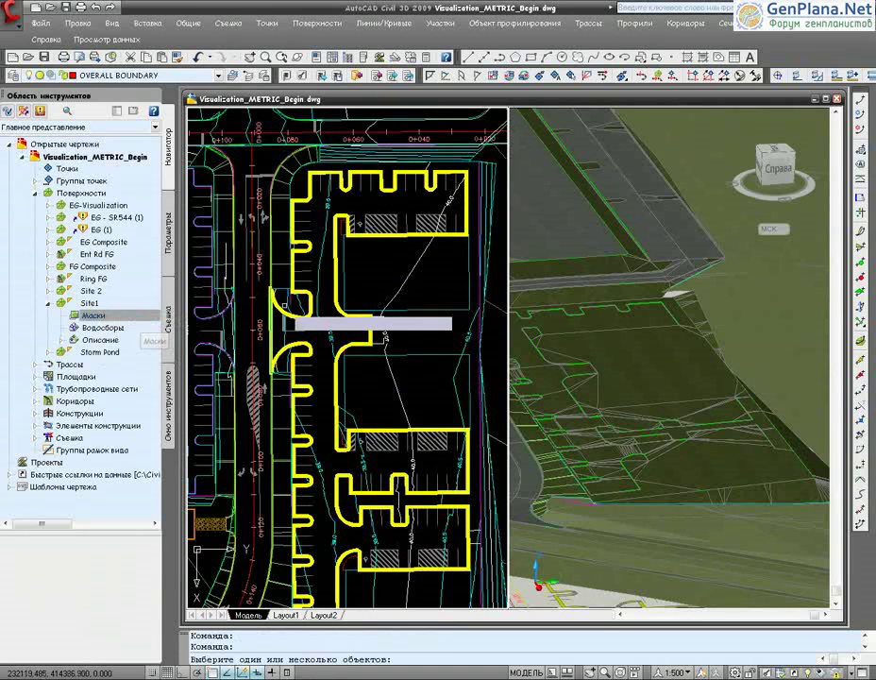
{"action": "left_click", "coordinate": [279, 347]}
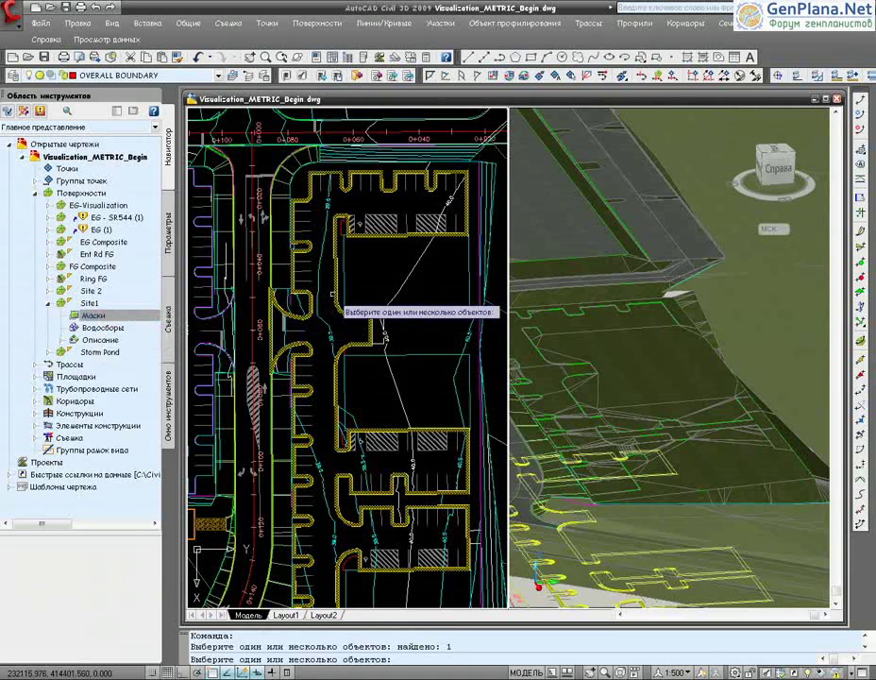
{"action": "key", "text": "Return"}
Set the mask to render only Yes with Sitework.Planting.Gravel.Mixed material, and finish it.
{"action": "left_click", "coordinate": [416, 408]}
{"action": "left_click", "coordinate": [418, 415]}
{"action": "left_click", "coordinate": [421, 421]}
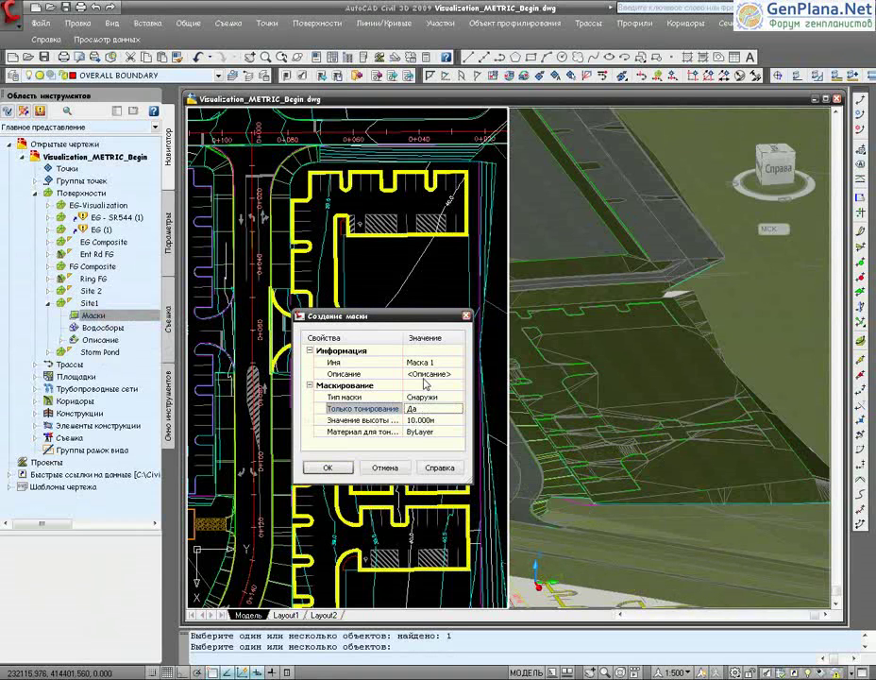
{"action": "left_click", "coordinate": [434, 432]}
{"action": "left_click", "coordinate": [458, 432]}
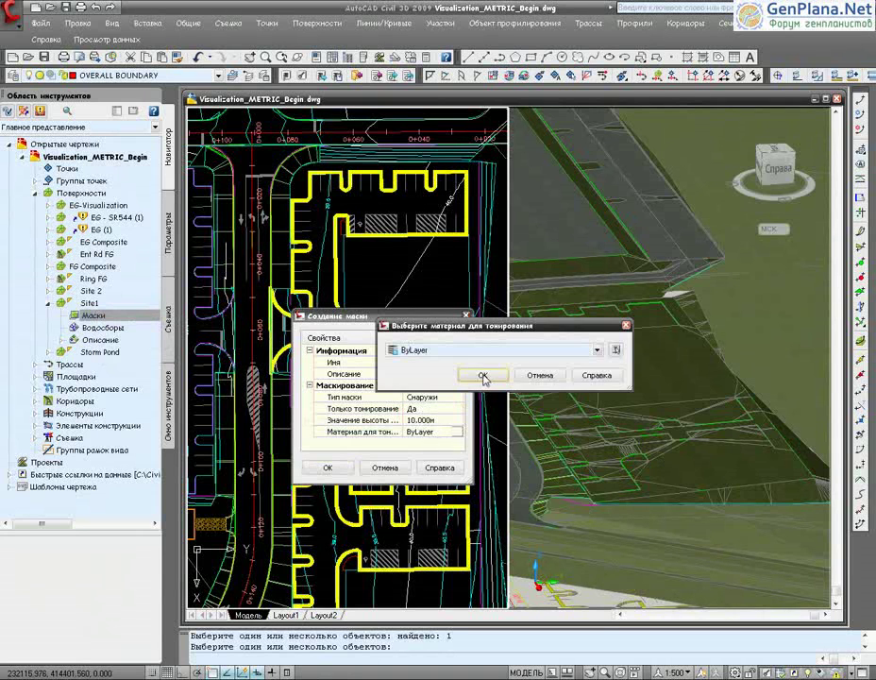
{"action": "left_click", "coordinate": [483, 349]}
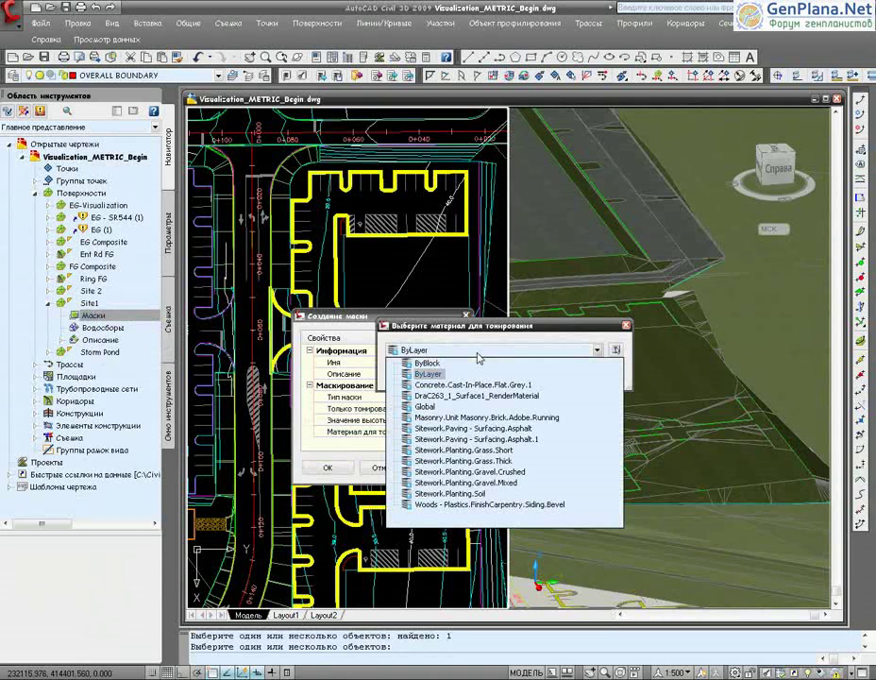
{"action": "left_click", "coordinate": [484, 485]}
{"action": "left_click", "coordinate": [457, 378]}
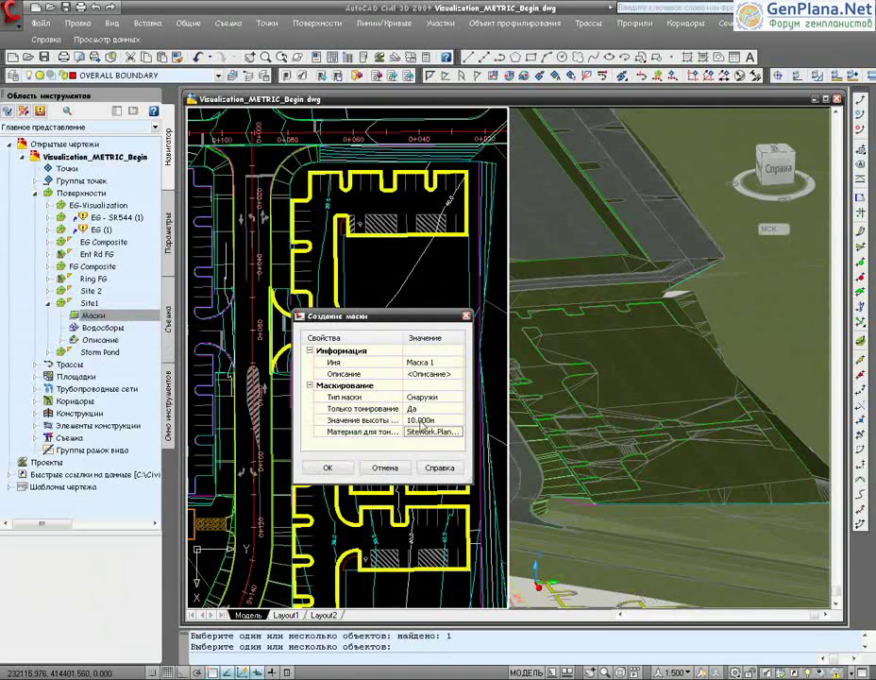
{"action": "left_click", "coordinate": [335, 472]}
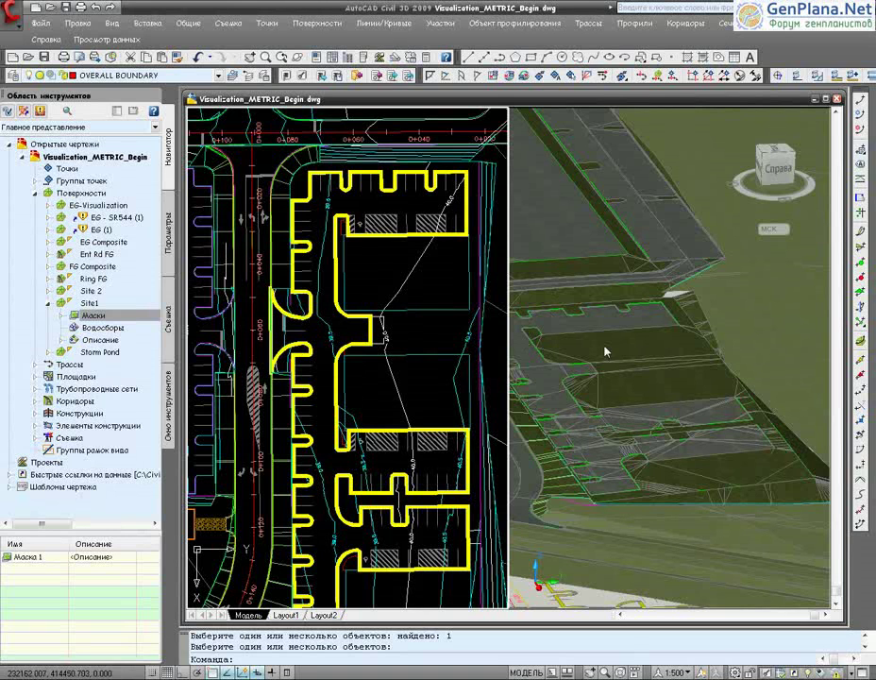
Make the saved SiteRender named view current and orbit the 3D view slightly.
{"action": "scroll", "coordinate": [403, 331], "scroll_direction": "down", "scroll_amount": 2}
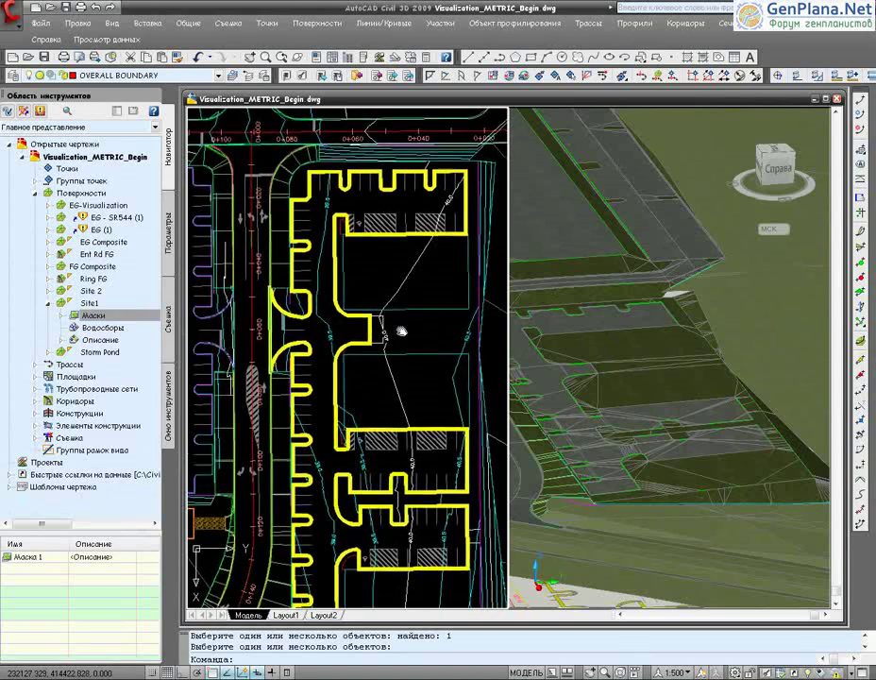
{"action": "scroll", "coordinate": [397, 336], "scroll_direction": "down", "scroll_amount": 2}
{"action": "middle_click_drag", "start_coordinate": [417, 351], "coordinate": [418, 351]}
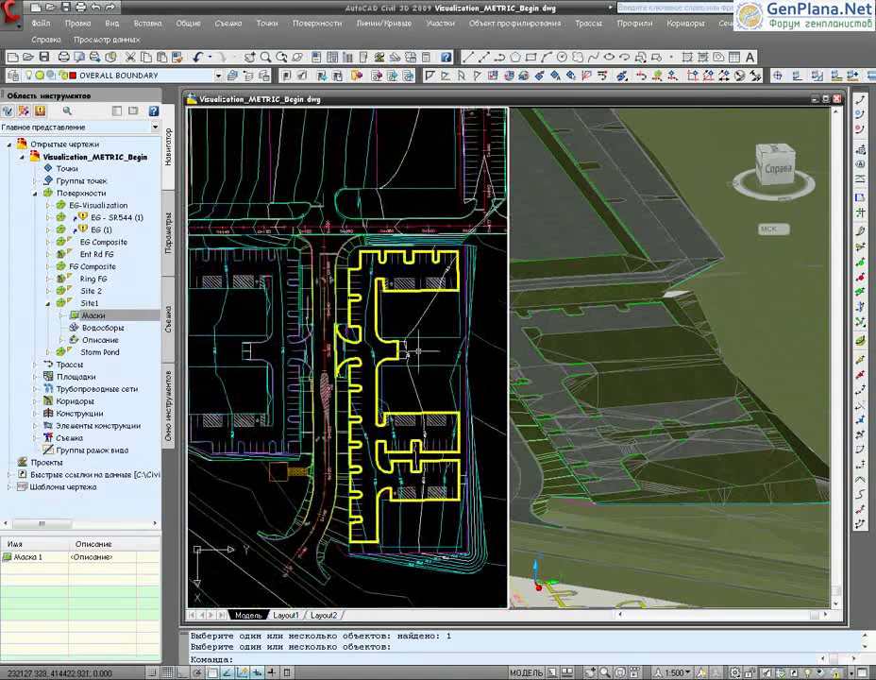
{"action": "left_click", "coordinate": [113, 23]}
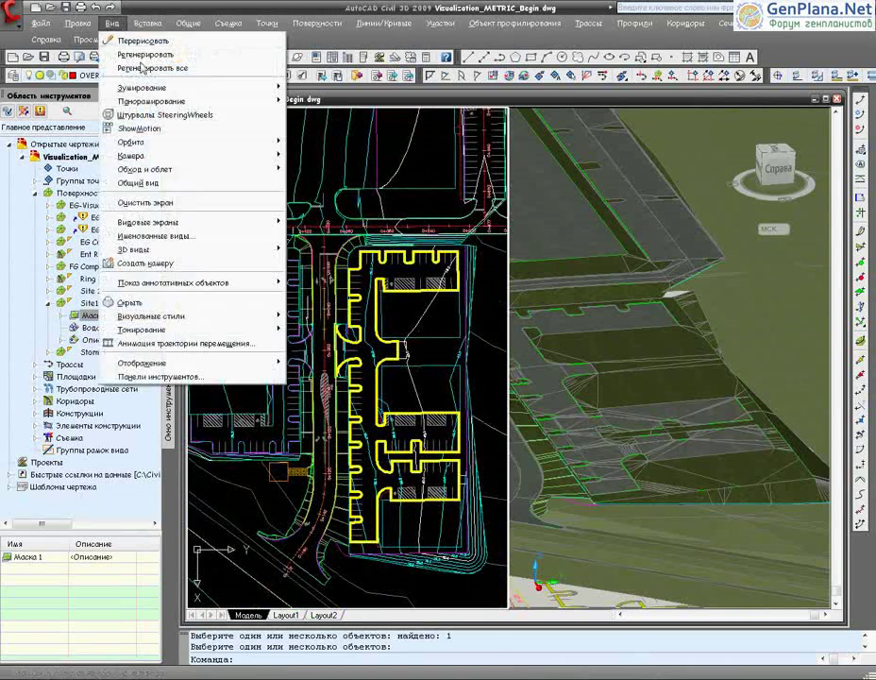
{"action": "left_click", "coordinate": [214, 239]}
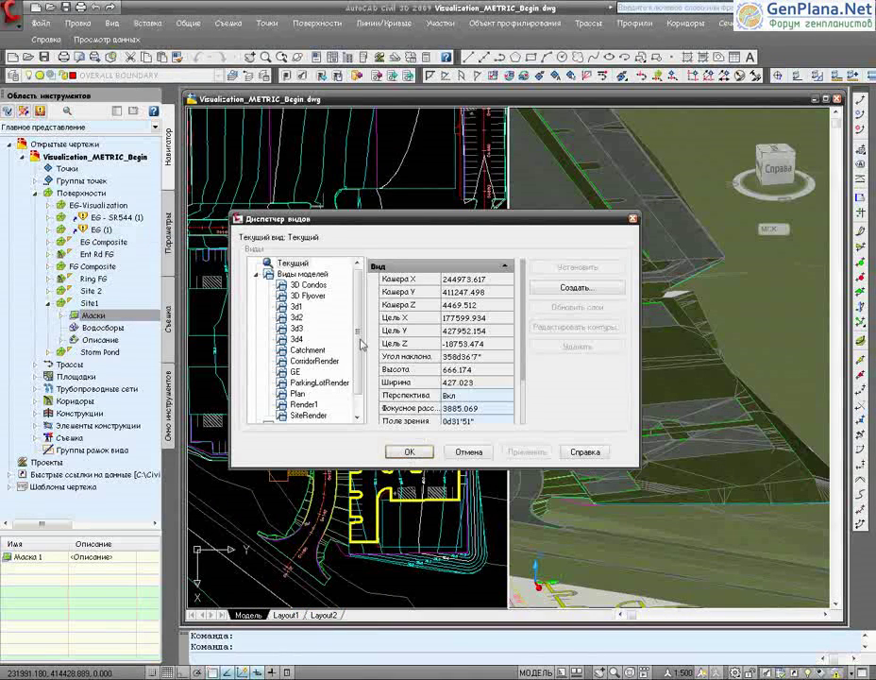
{"action": "scroll", "coordinate": [362, 356], "scroll_direction": "down", "scroll_amount": 2}
{"action": "left_click", "coordinate": [309, 392]}
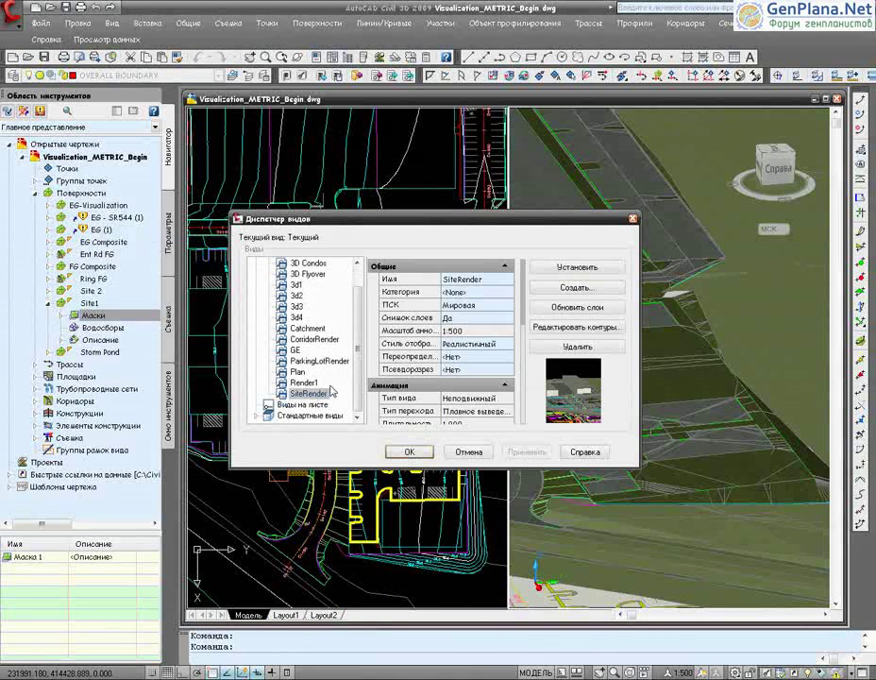
{"action": "left_click", "coordinate": [602, 268]}
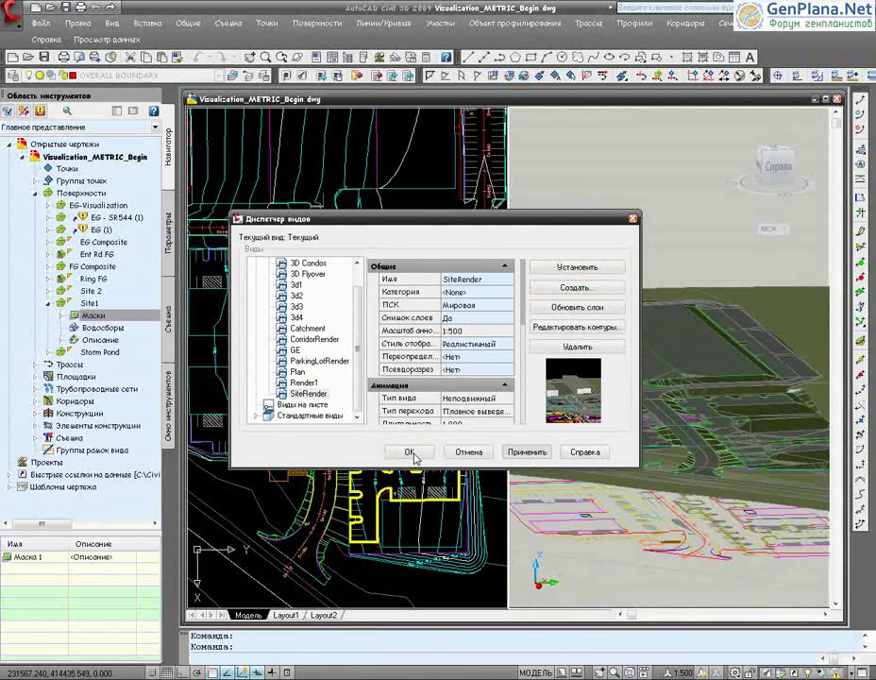
{"action": "left_click", "coordinate": [411, 452]}
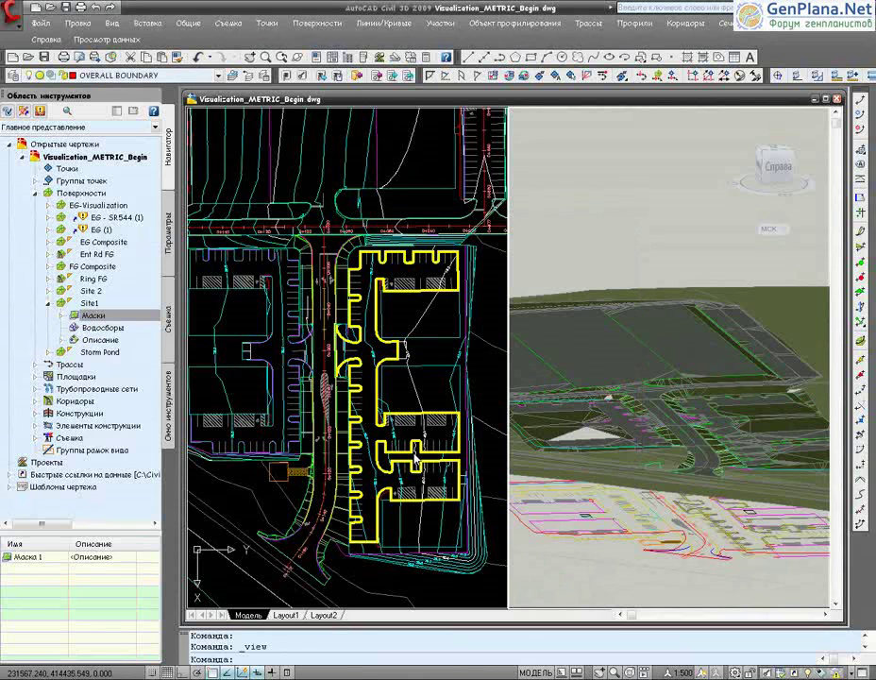
{"action": "middle_click_drag", "start_coordinate": [651, 379], "coordinate": [657, 380], "text": "shift"}
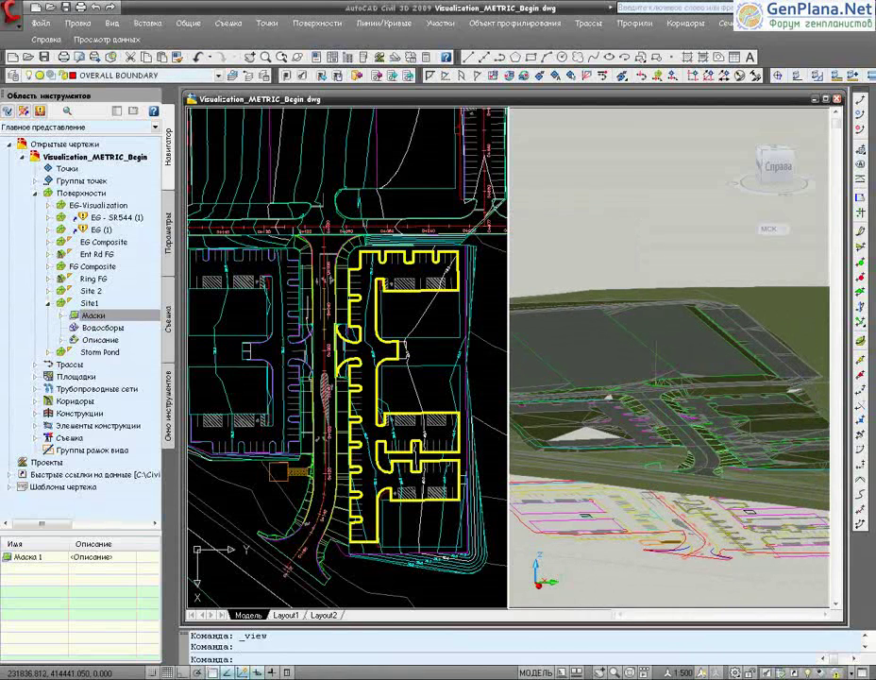
{"action": "left_click", "coordinate": [311, 278]}
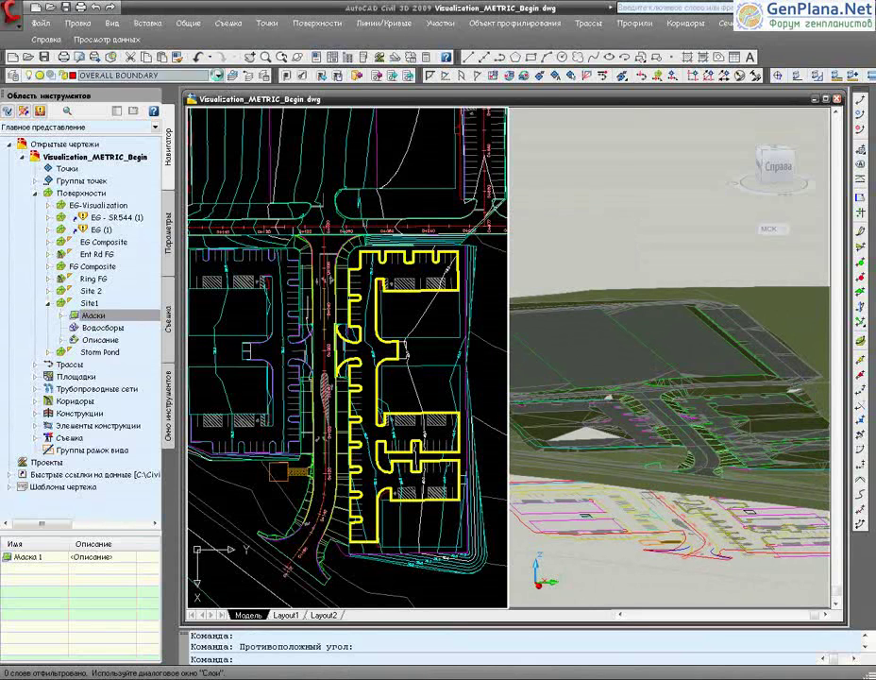
Turn on layers 3D-WALL, 3D-ROOF, 3D-GLAZ, 3D-GLAZ-GLAS, 3D-GLAZ-FRAM, 3D-DOOR and 3D-DOOR-FRAM.
{"action": "left_click", "coordinate": [142, 75]}
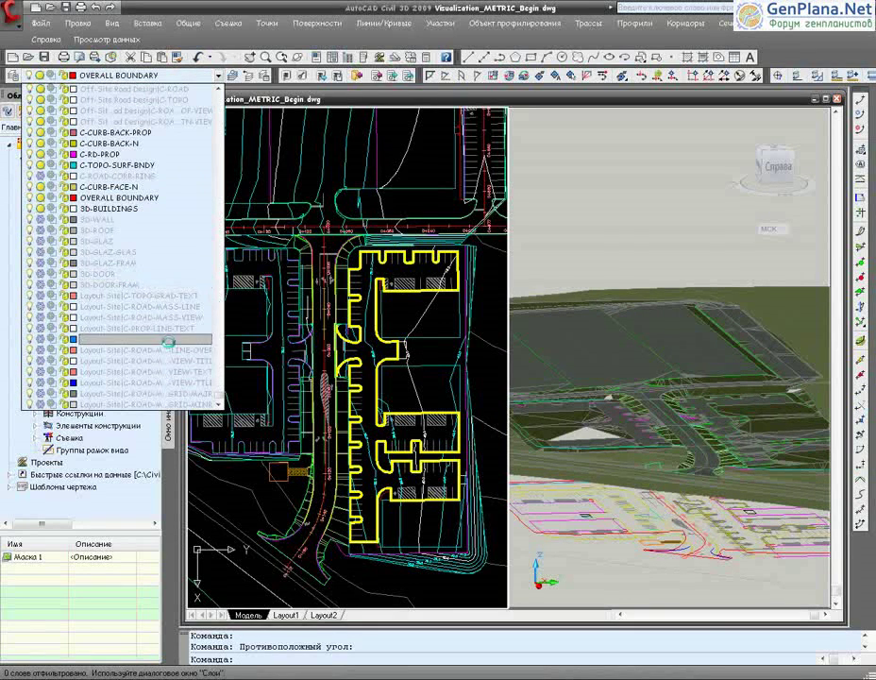
{"action": "left_click", "coordinate": [42, 219]}
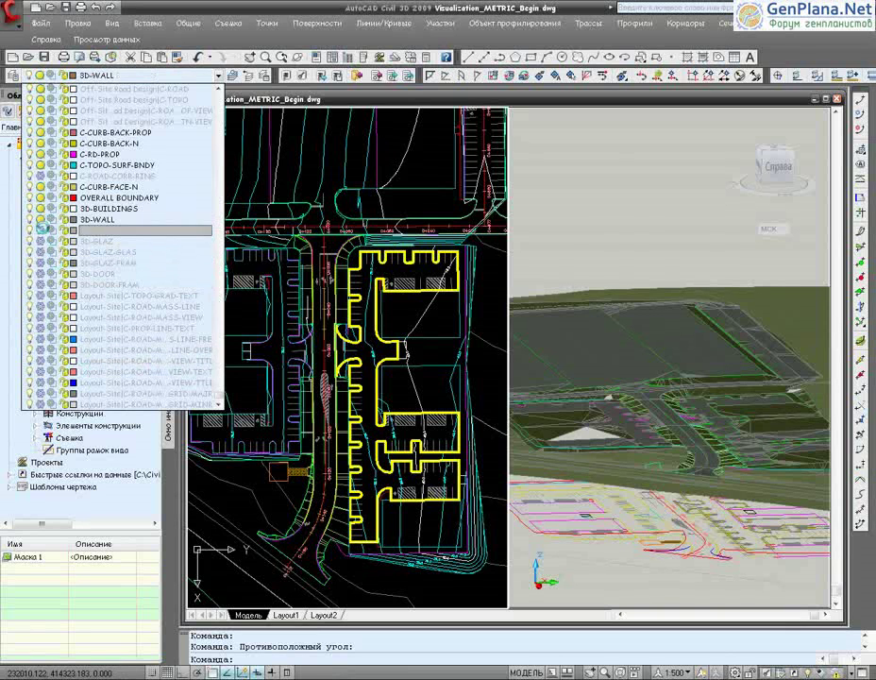
{"action": "left_click", "coordinate": [41, 231]}
{"action": "left_click", "coordinate": [42, 241]}
{"action": "left_click", "coordinate": [41, 252]}
{"action": "left_click", "coordinate": [42, 262]}
{"action": "left_click", "coordinate": [41, 274]}
{"action": "left_click", "coordinate": [42, 284]}
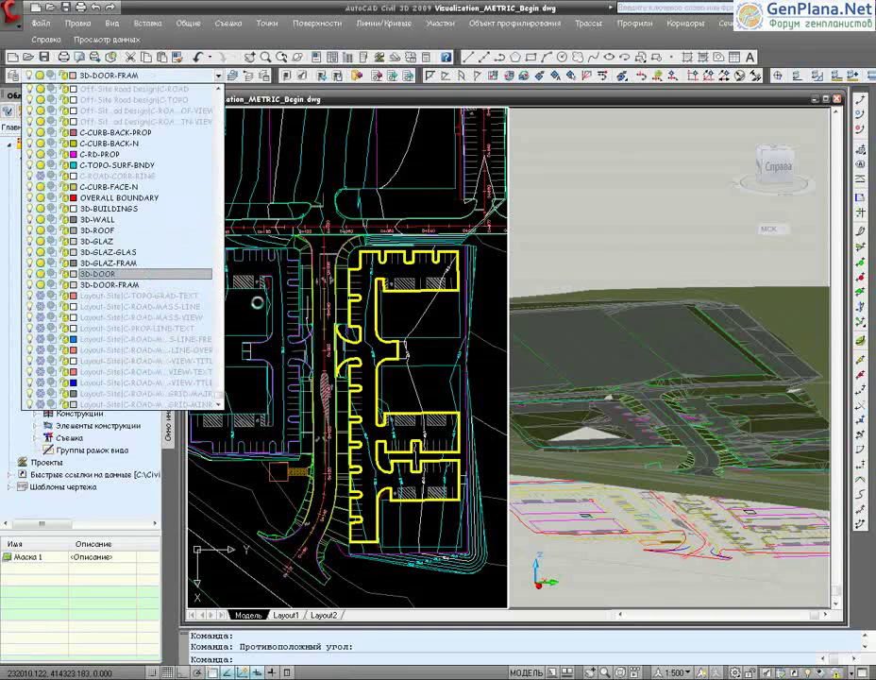
{"action": "left_click", "coordinate": [240, 310]}
Zoom the plan and show the Tool Palettes with the Warehouse blocks.
{"action": "scroll", "coordinate": [250, 357], "scroll_direction": "up", "scroll_amount": 2}
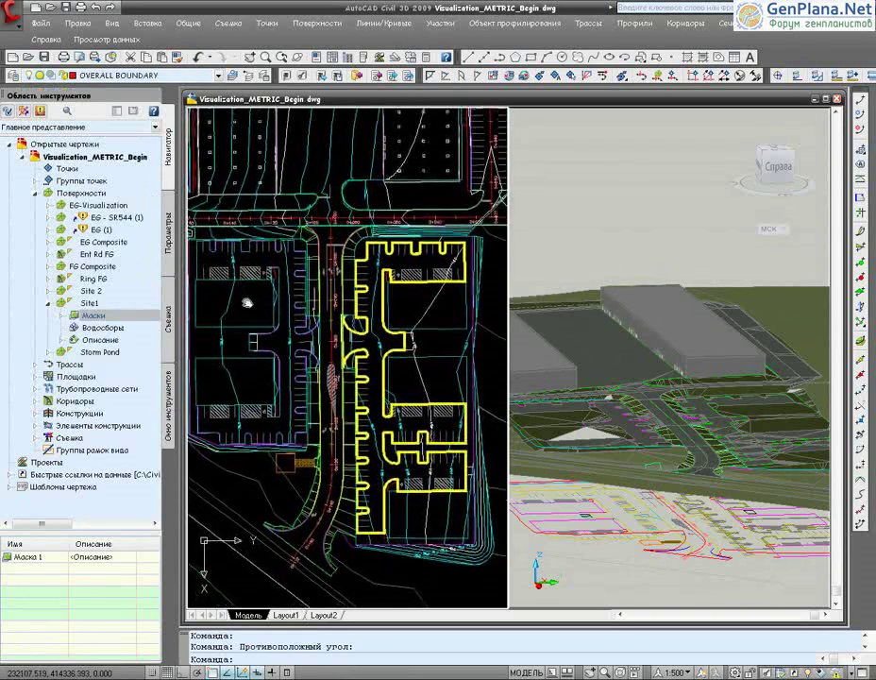
{"action": "scroll", "coordinate": [255, 293], "scroll_direction": "up", "scroll_amount": 2}
{"action": "scroll", "coordinate": [254, 293], "scroll_direction": "up", "scroll_amount": 1}
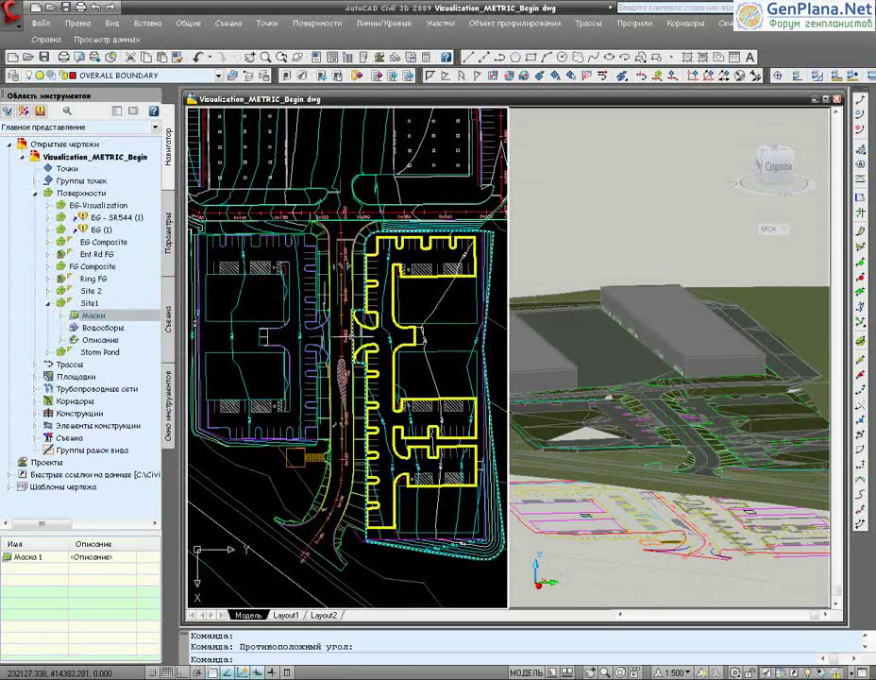
{"action": "key", "text": "ctrl+3"}
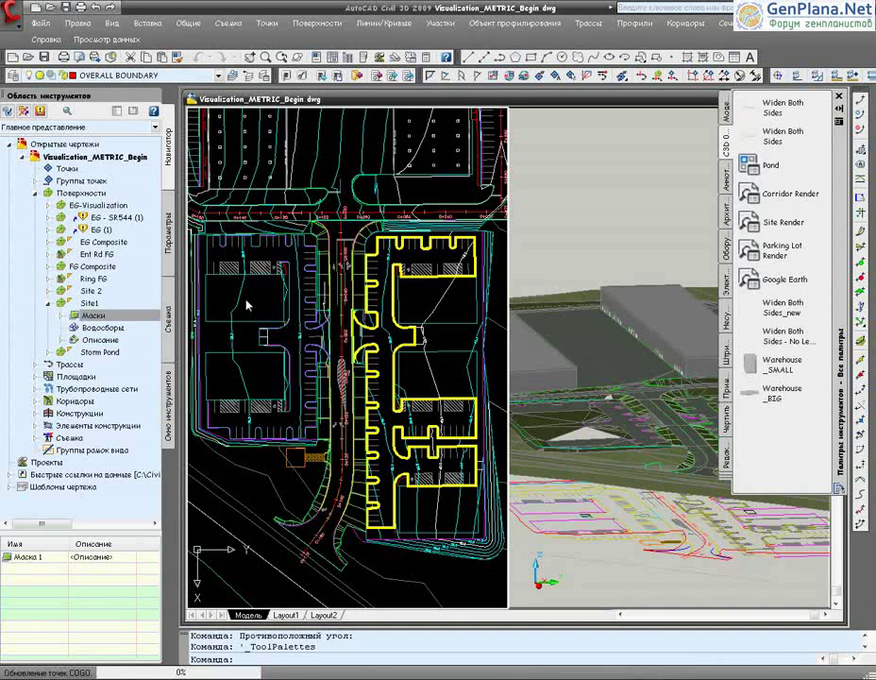
Zoom in and place a warehouse block at the building pad corner.
{"action": "scroll", "coordinate": [227, 296], "scroll_direction": "up", "scroll_amount": 2}
{"action": "scroll", "coordinate": [228, 293], "scroll_direction": "up", "scroll_amount": 2}
{"action": "scroll", "coordinate": [283, 311], "scroll_direction": "up", "scroll_amount": 2}
{"action": "scroll", "coordinate": [330, 318], "scroll_direction": "up", "scroll_amount": 2}
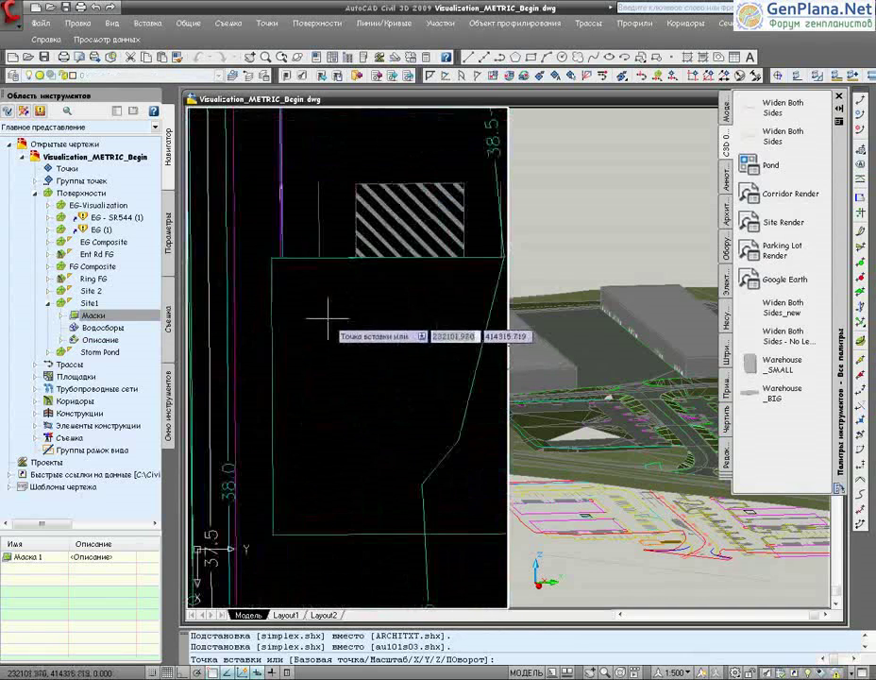
{"action": "left_click", "coordinate": [272, 260]}
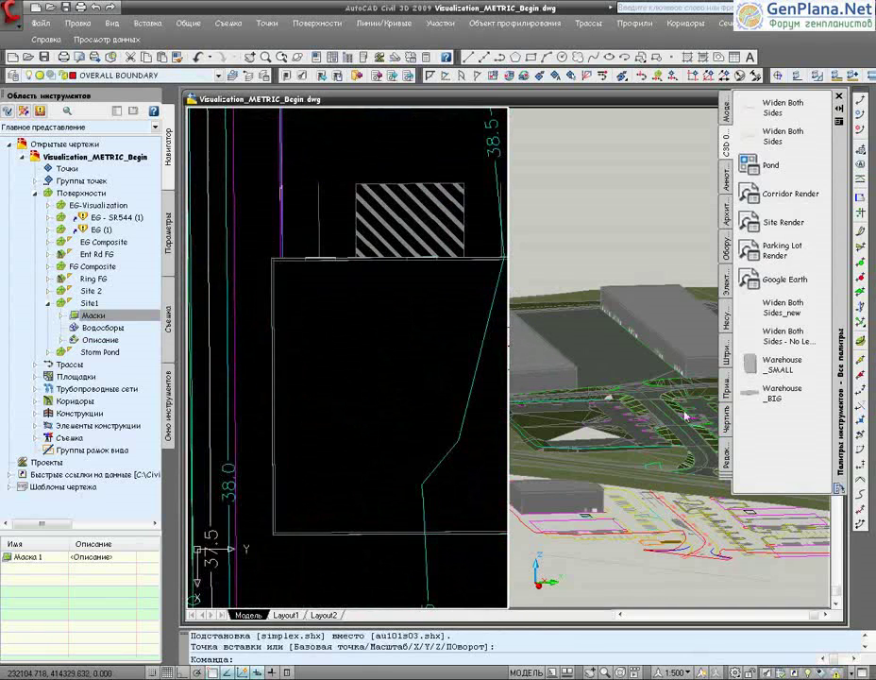
Insert the Warehouse_BIG block from the palette onto the site.
{"action": "left_click", "coordinate": [750, 390]}
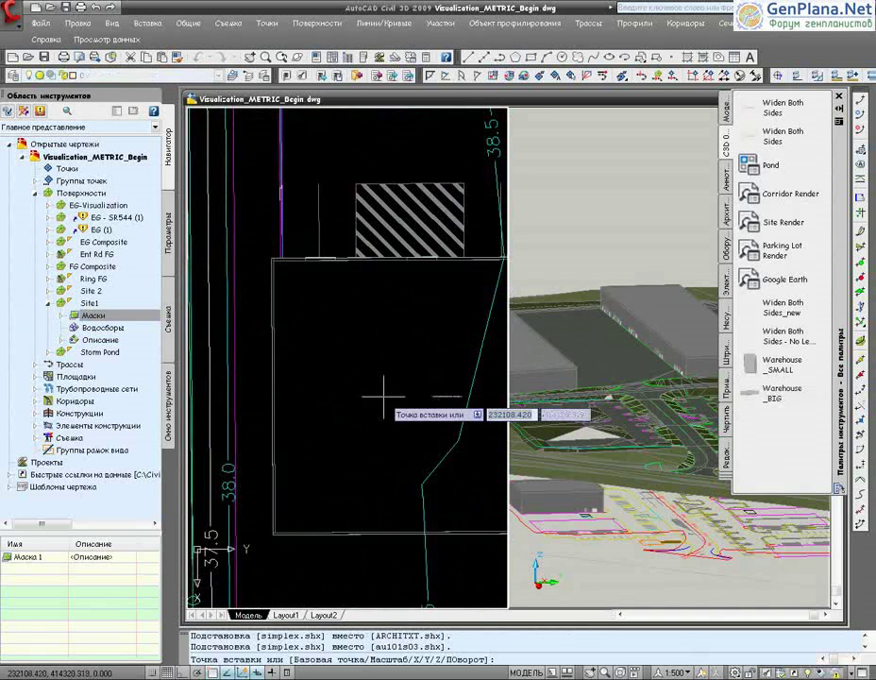
{"action": "scroll", "coordinate": [382, 416], "scroll_direction": "down", "scroll_amount": 3}
{"action": "scroll", "coordinate": [327, 436], "scroll_direction": "up", "scroll_amount": 2}
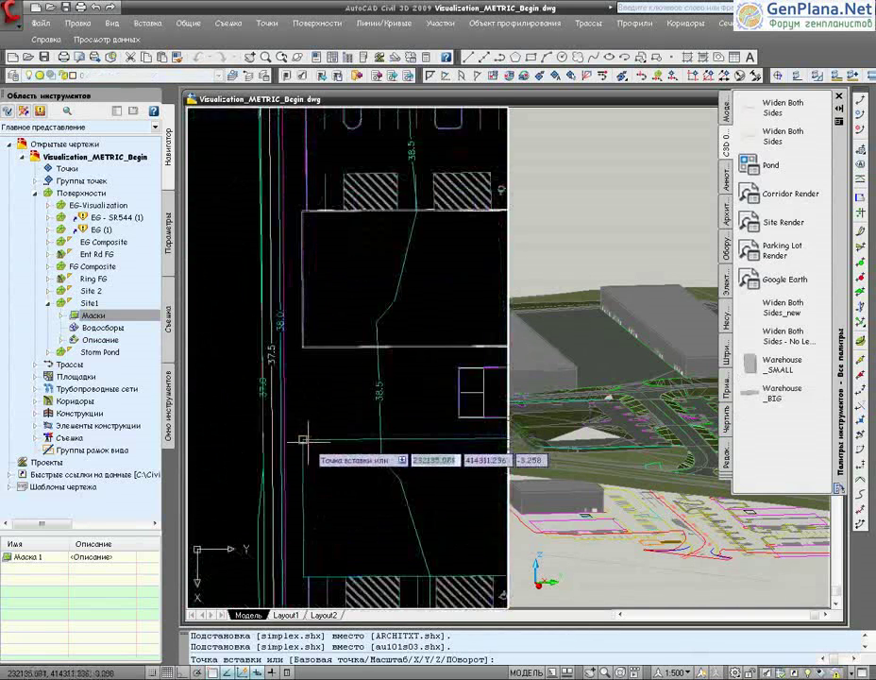
{"action": "left_click", "coordinate": [303, 438]}
{"action": "scroll", "coordinate": [318, 429], "scroll_direction": "down", "scroll_amount": 3}
{"action": "scroll", "coordinate": [318, 430], "scroll_direction": "down", "scroll_amount": 2}
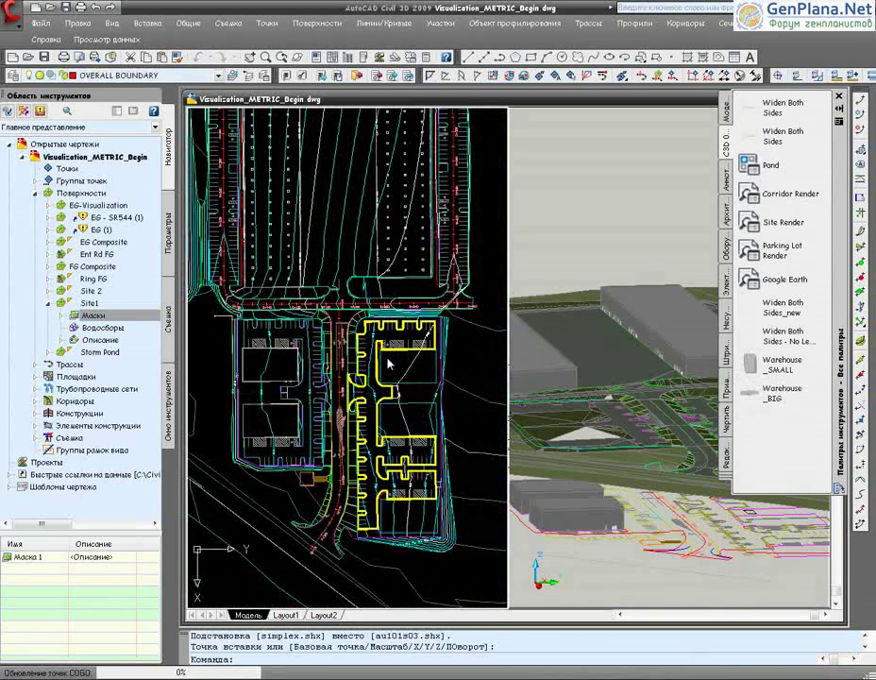
Place a warehouse block at the next building corner, then zoom back out.
{"action": "scroll", "coordinate": [389, 363], "scroll_direction": "up", "scroll_amount": 2}
{"action": "scroll", "coordinate": [359, 357], "scroll_direction": "up", "scroll_amount": 2}
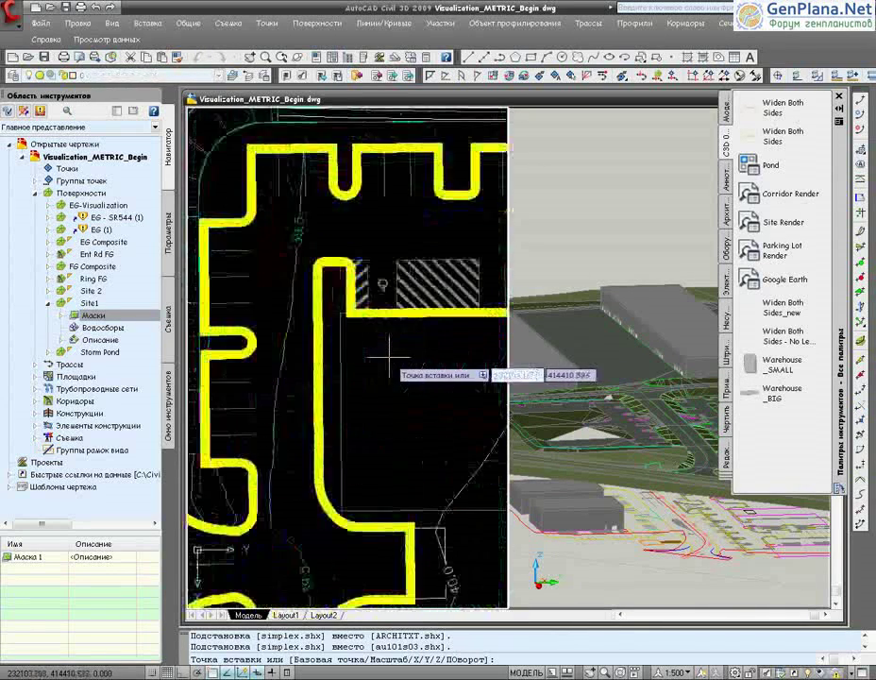
{"action": "scroll", "coordinate": [338, 349], "scroll_direction": "up", "scroll_amount": 2}
{"action": "scroll", "coordinate": [321, 312], "scroll_direction": "up", "scroll_amount": 2}
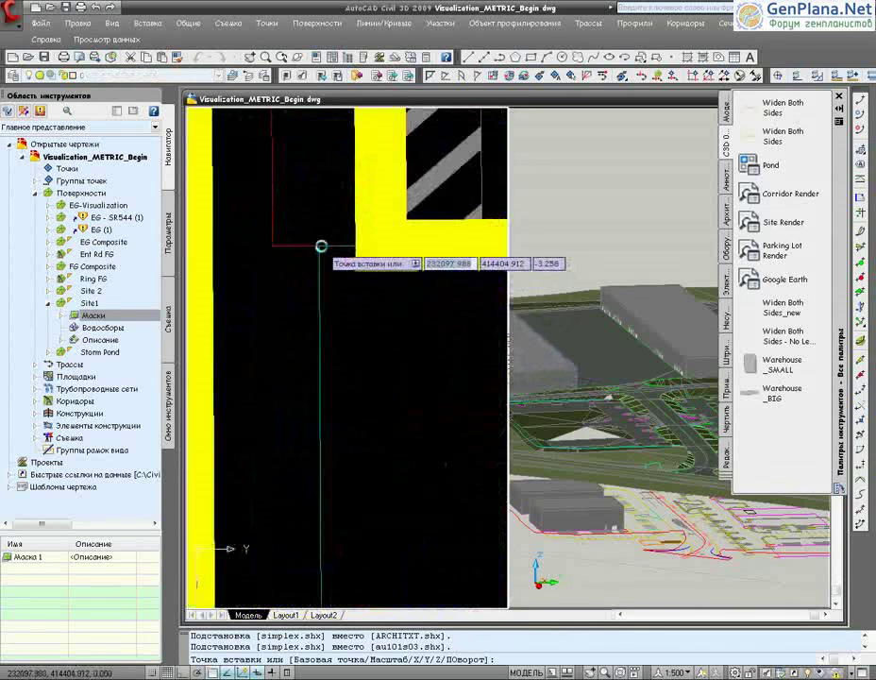
{"action": "left_click", "coordinate": [319, 246]}
{"action": "scroll", "coordinate": [339, 269], "scroll_direction": "down", "scroll_amount": 2}
{"action": "scroll", "coordinate": [374, 295], "scroll_direction": "down", "scroll_amount": 2}
{"action": "scroll", "coordinate": [368, 298], "scroll_direction": "down", "scroll_amount": 2}
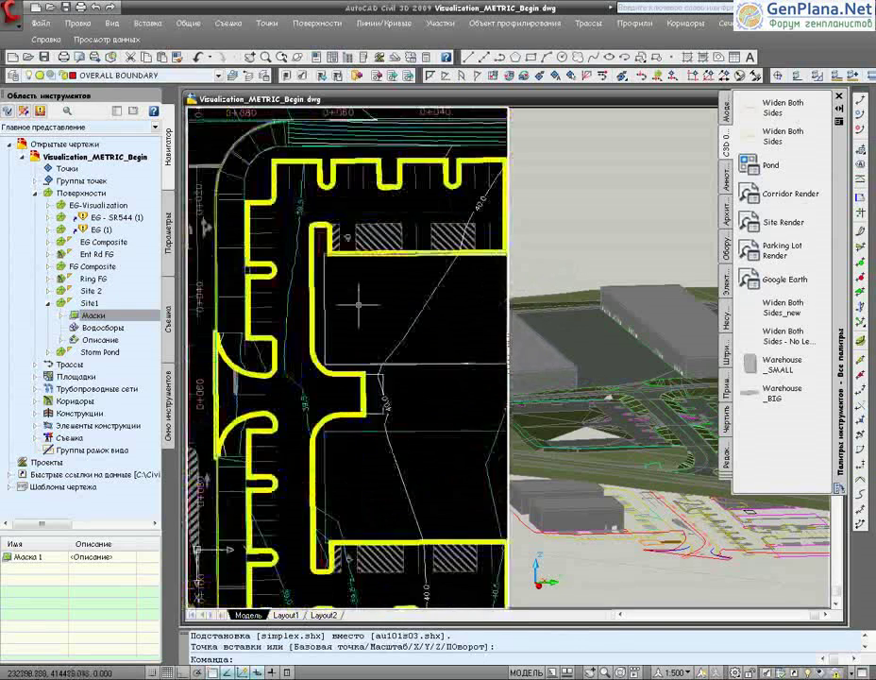
{"action": "scroll", "coordinate": [311, 295], "scroll_direction": "down", "scroll_amount": 2}
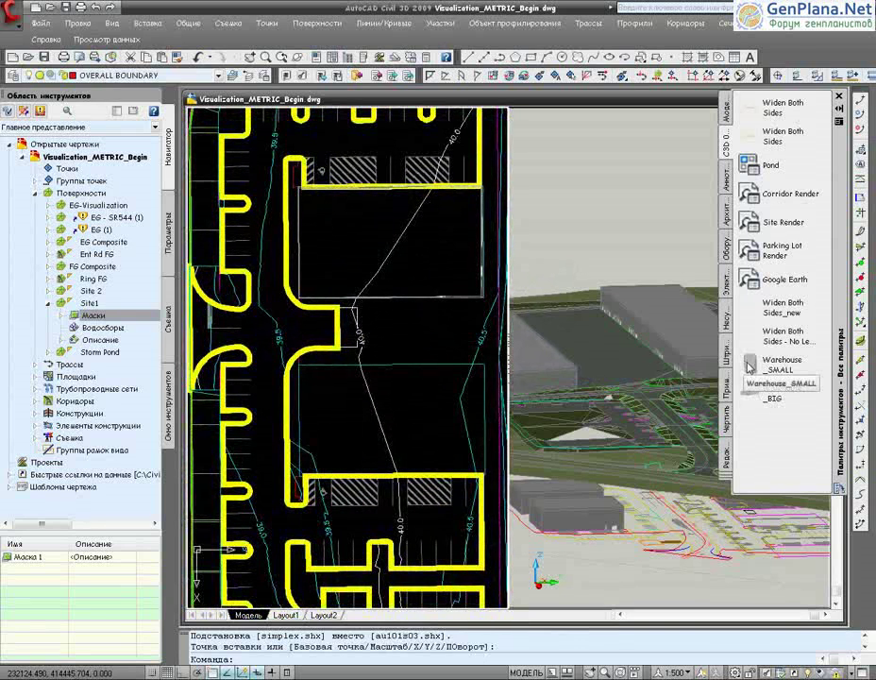
Insert another Warehouse block from the palette at the yellow curb corner.
{"action": "left_click", "coordinate": [750, 360]}
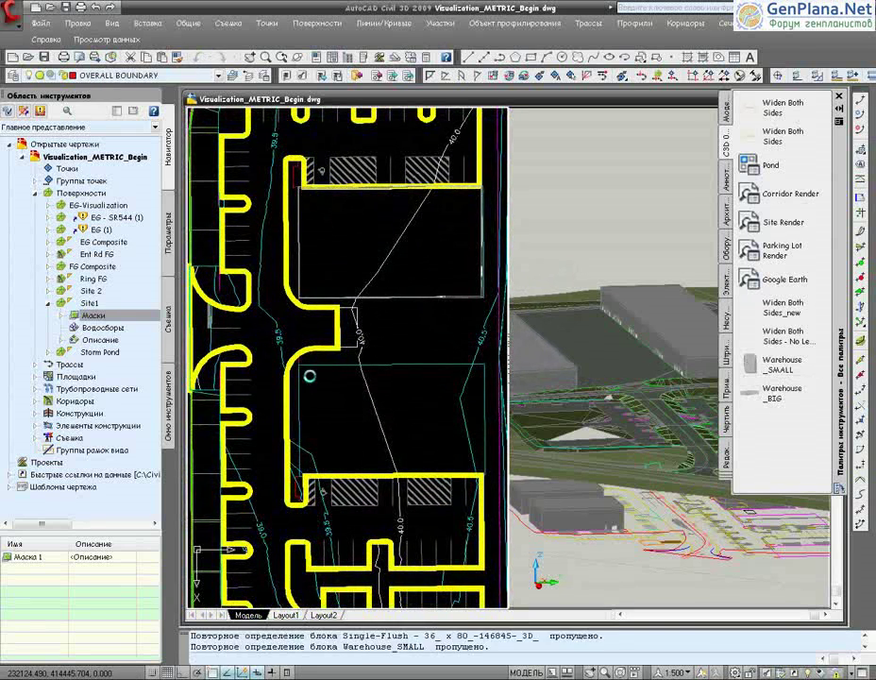
{"action": "scroll", "coordinate": [300, 361], "scroll_direction": "up", "scroll_amount": 3}
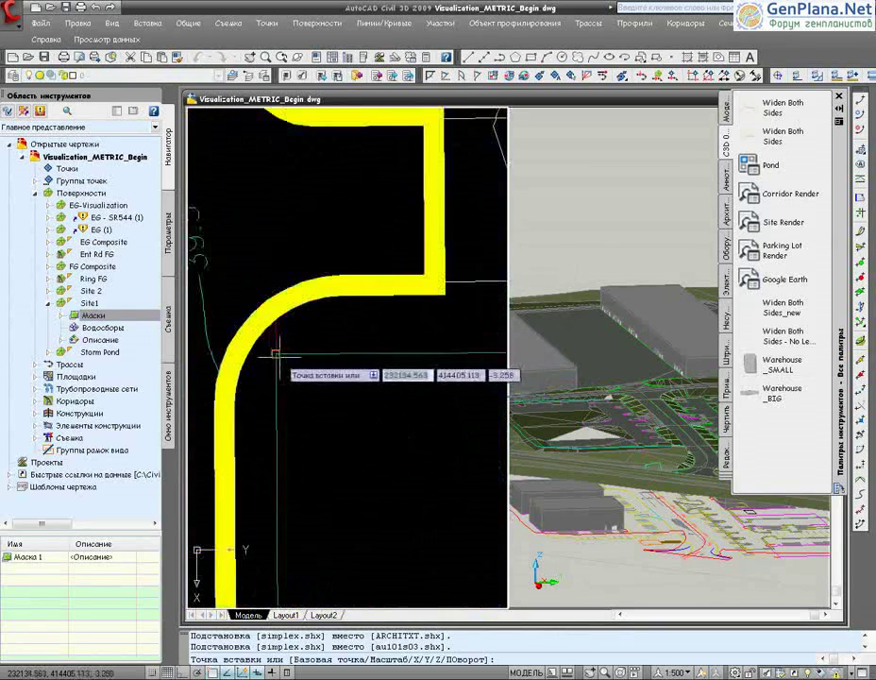
{"action": "scroll", "coordinate": [364, 395], "scroll_direction": "down", "scroll_amount": 5}
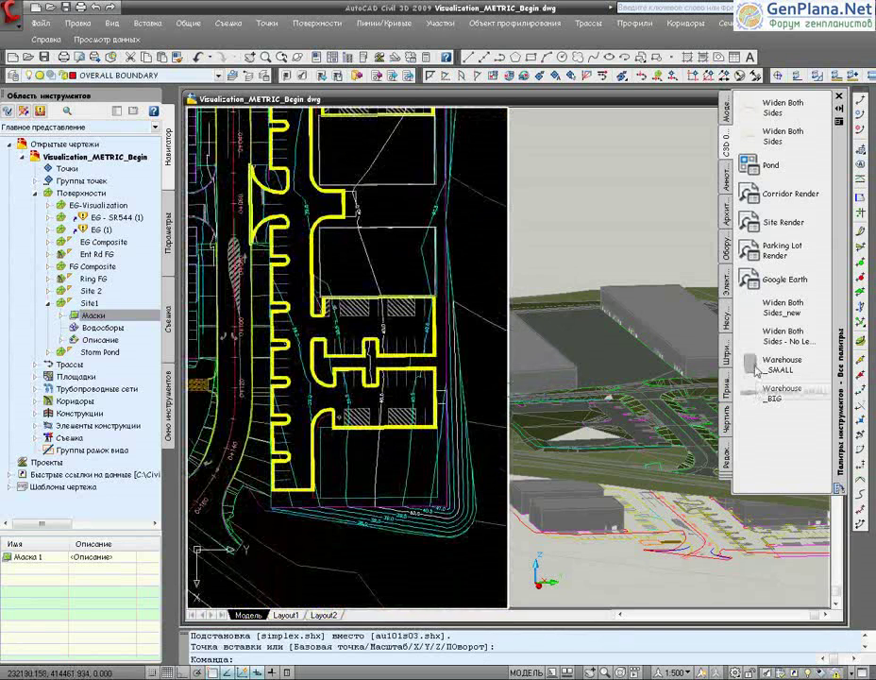
{"action": "left_click", "coordinate": [755, 371]}
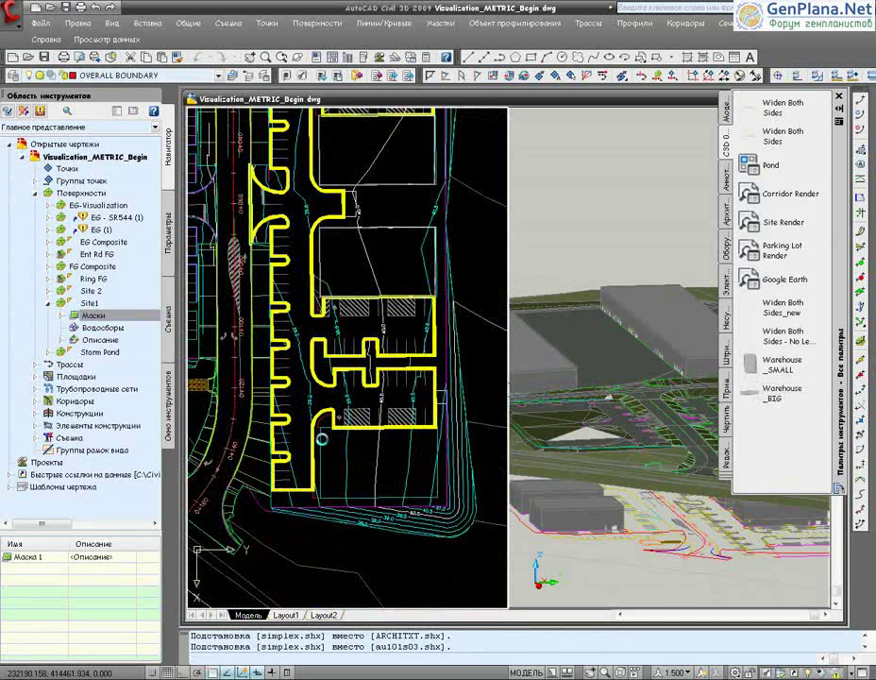
{"action": "scroll", "coordinate": [314, 325], "scroll_direction": "up", "scroll_amount": 4}
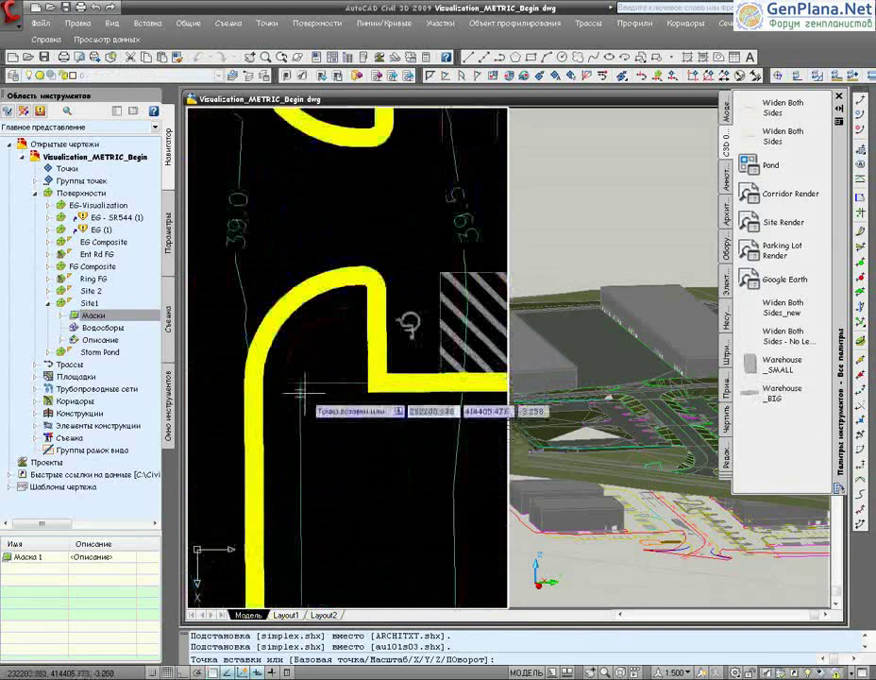
{"action": "left_click", "coordinate": [300, 383]}
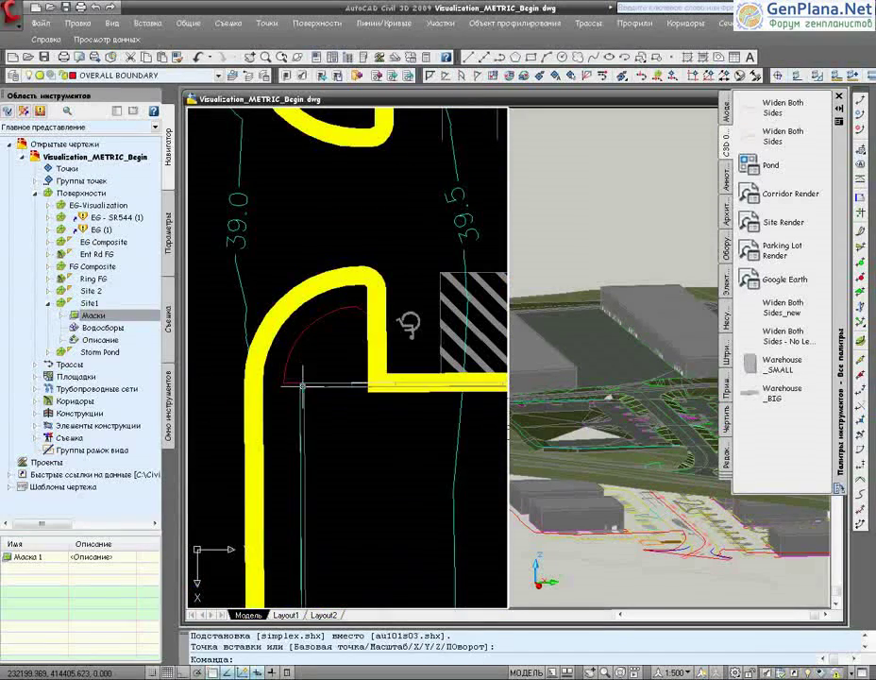
Zoom back out over the whole plan and bring up the Surfaces menu.
{"action": "scroll", "coordinate": [348, 435], "scroll_direction": "down", "scroll_amount": 1}
{"action": "scroll", "coordinate": [347, 435], "scroll_direction": "down", "scroll_amount": 1}
{"action": "scroll", "coordinate": [347, 435], "scroll_direction": "down", "scroll_amount": 1}
{"action": "scroll", "coordinate": [398, 484], "scroll_direction": "down", "scroll_amount": 1}
{"action": "scroll", "coordinate": [398, 484], "scroll_direction": "down", "scroll_amount": 2}
{"action": "scroll", "coordinate": [400, 483], "scroll_direction": "down", "scroll_amount": 1}
{"action": "scroll", "coordinate": [403, 480], "scroll_direction": "down", "scroll_amount": 1}
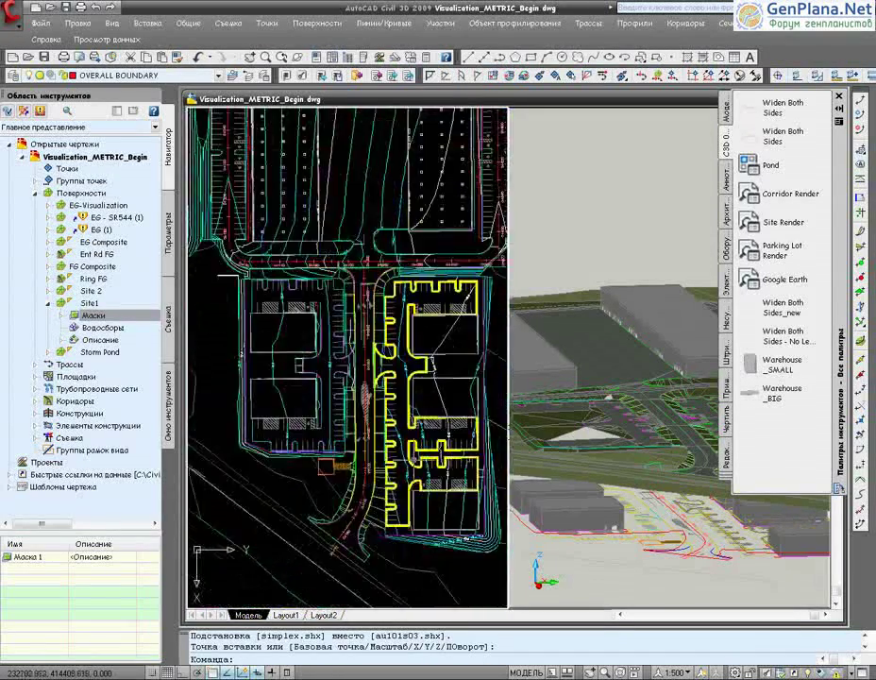
{"action": "scroll", "coordinate": [406, 478], "scroll_direction": "down", "scroll_amount": 1}
{"action": "scroll", "coordinate": [406, 477], "scroll_direction": "down", "scroll_amount": 1}
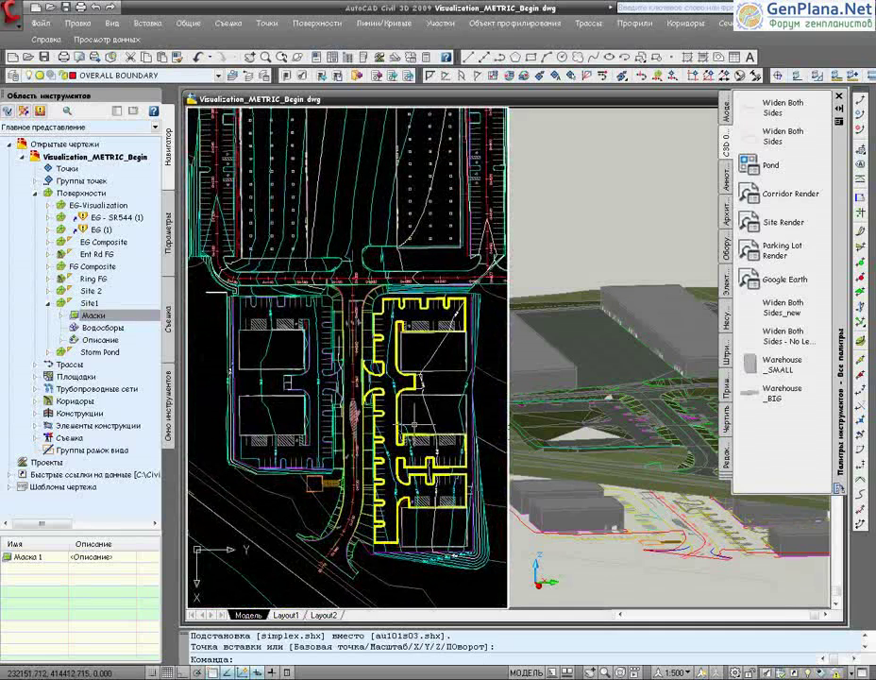
{"action": "left_click", "coordinate": [316, 22]}
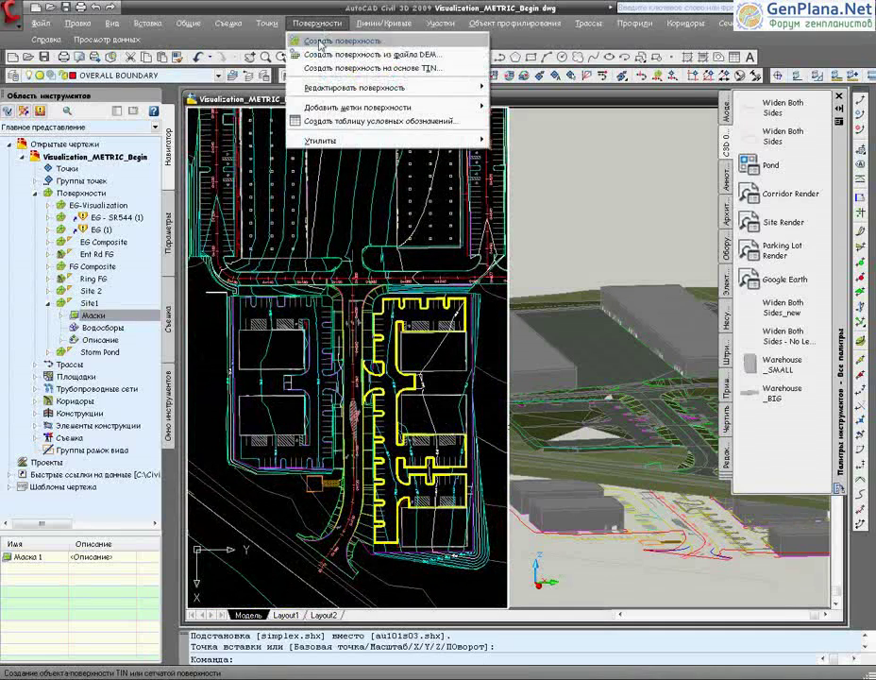
{"action": "mouse_move", "coordinate": [340, 139]}
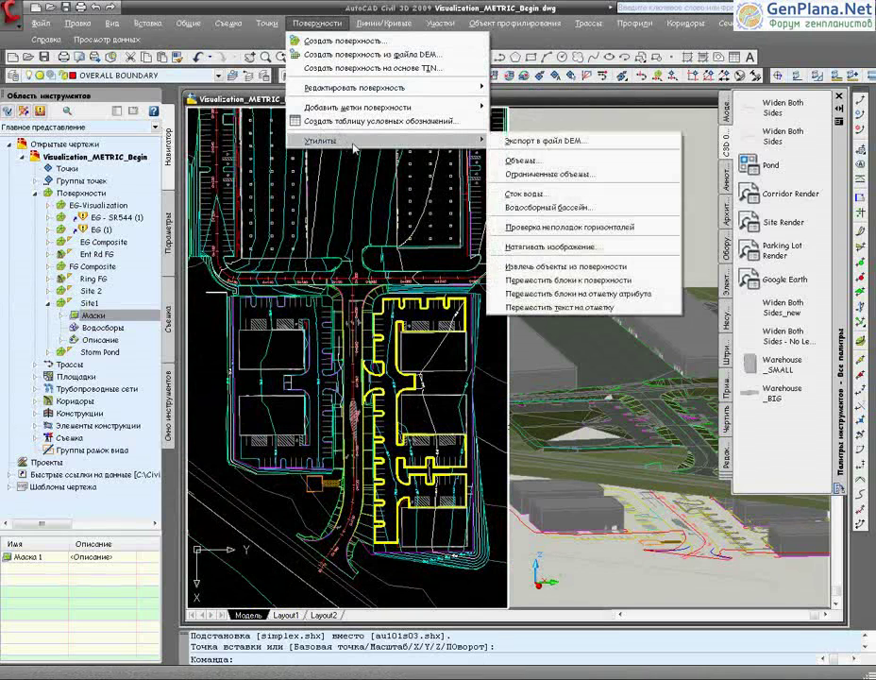
Move the Warehouse_SMALL blocks onto the Site1 surface.
{"action": "left_click", "coordinate": [549, 281]}
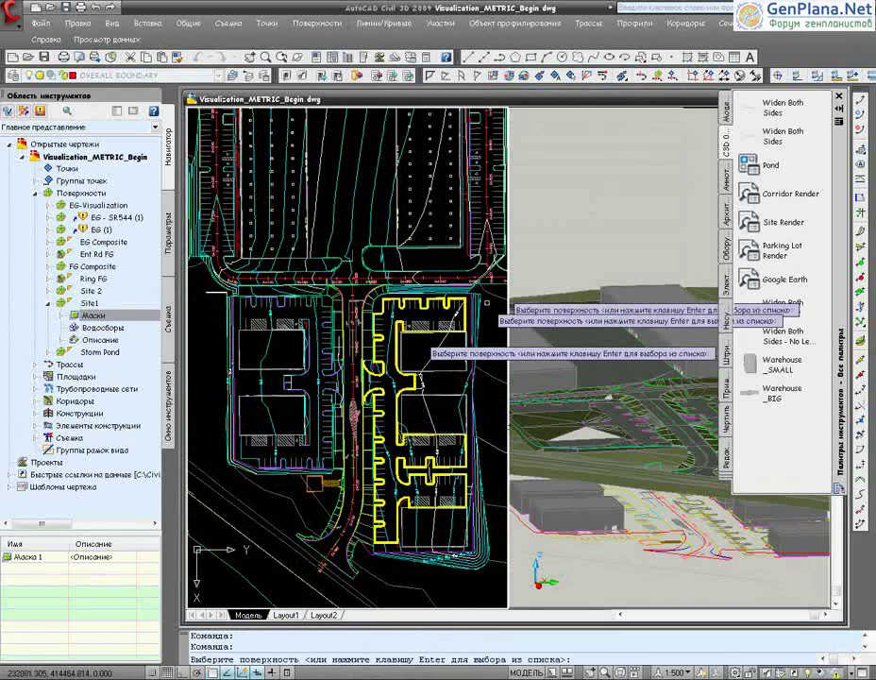
{"action": "scroll", "coordinate": [266, 394], "scroll_direction": "up", "scroll_amount": 2}
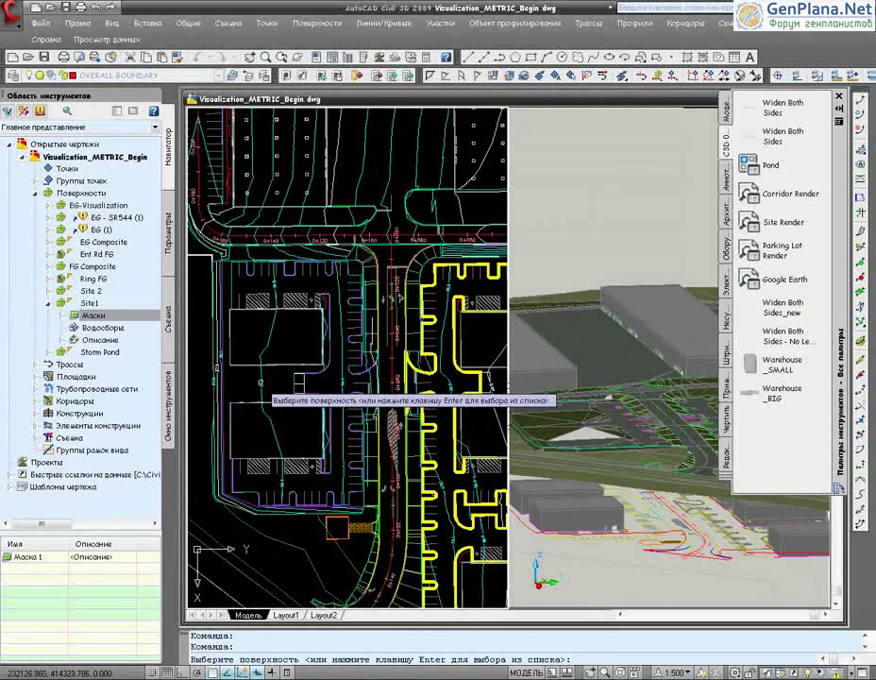
{"action": "left_click", "coordinate": [266, 393]}
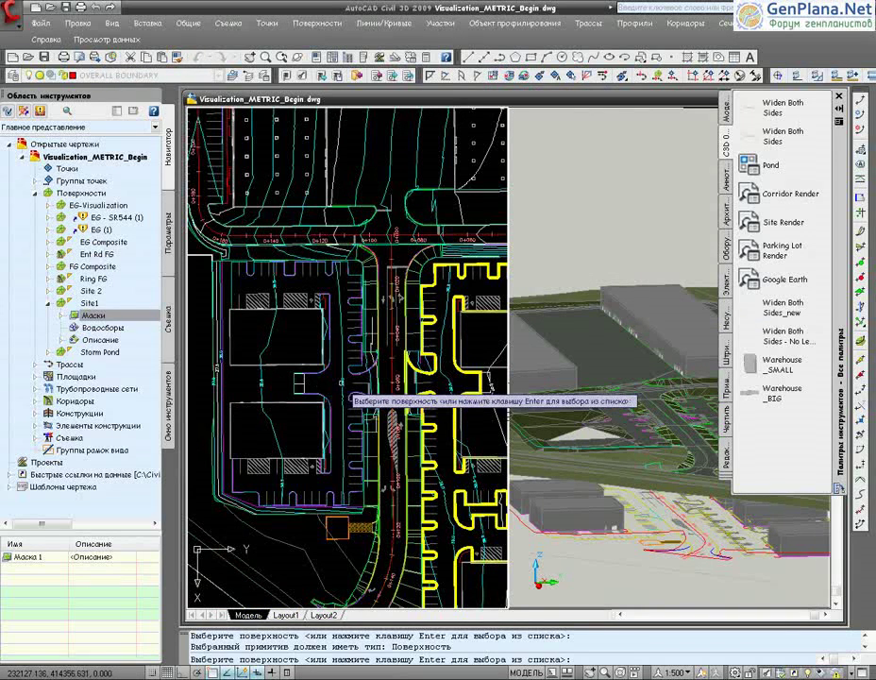
{"action": "key", "text": "Return"}
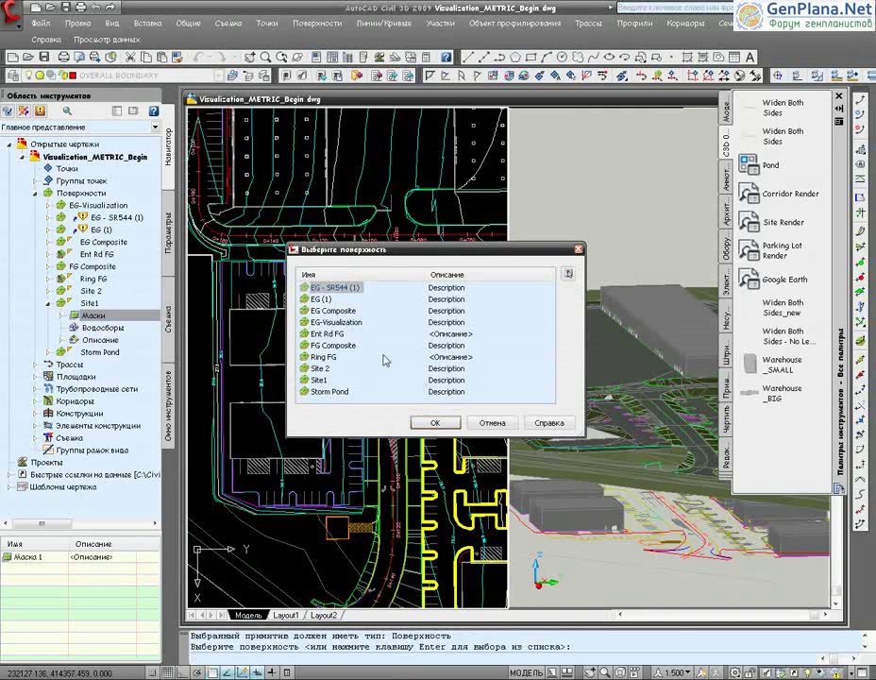
{"action": "left_click", "coordinate": [321, 380]}
{"action": "left_click", "coordinate": [435, 425]}
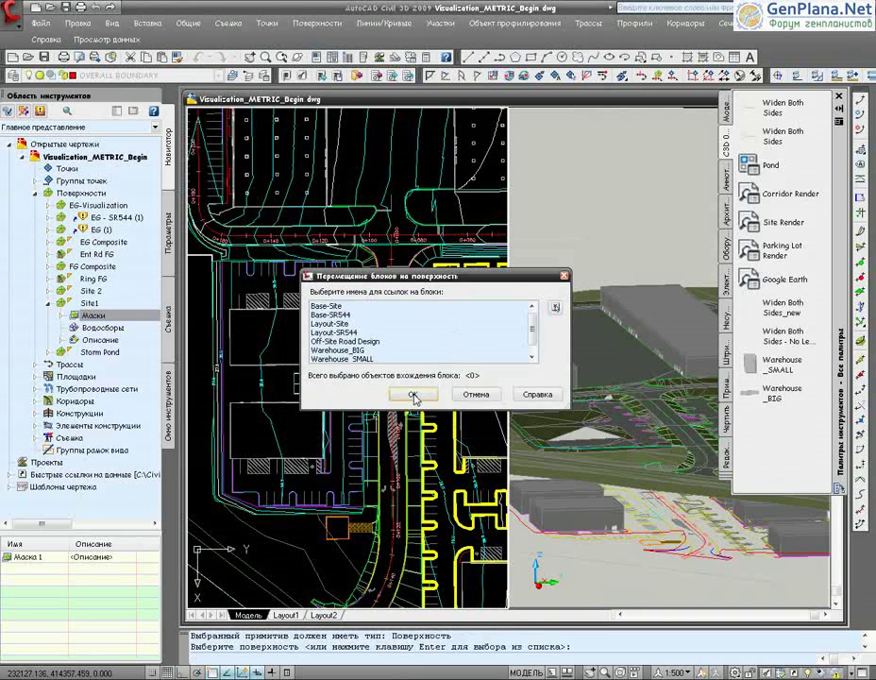
{"action": "left_click_drag", "start_coordinate": [533, 332], "coordinate": [531, 342]}
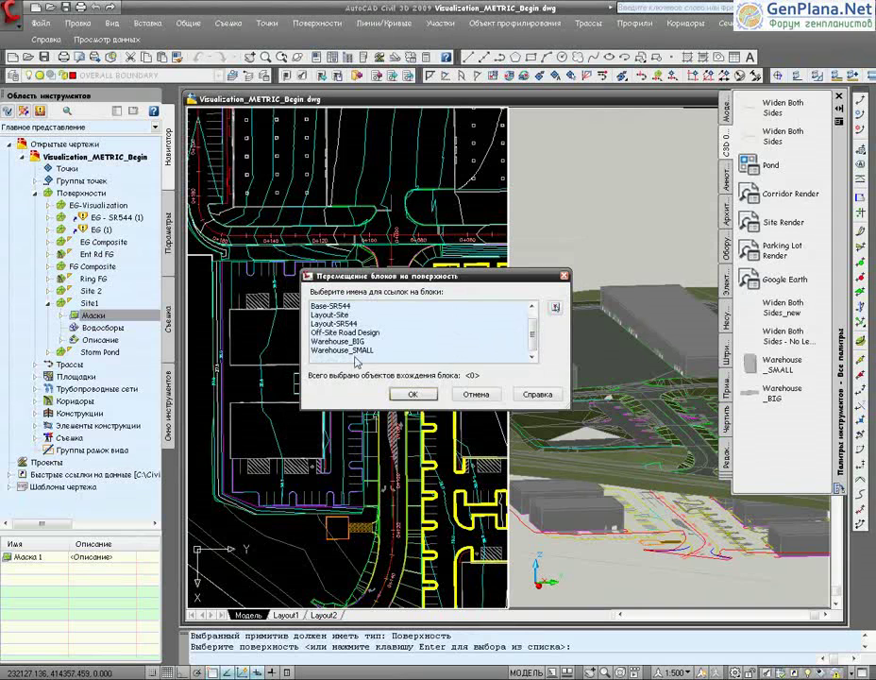
{"action": "left_click", "coordinate": [354, 352]}
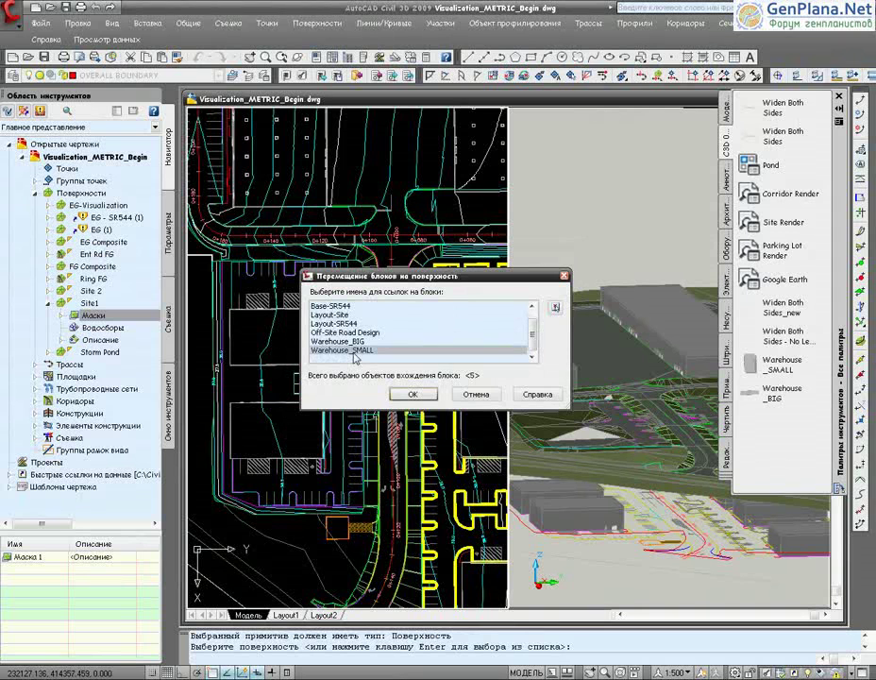
{"action": "left_click", "coordinate": [415, 394]}
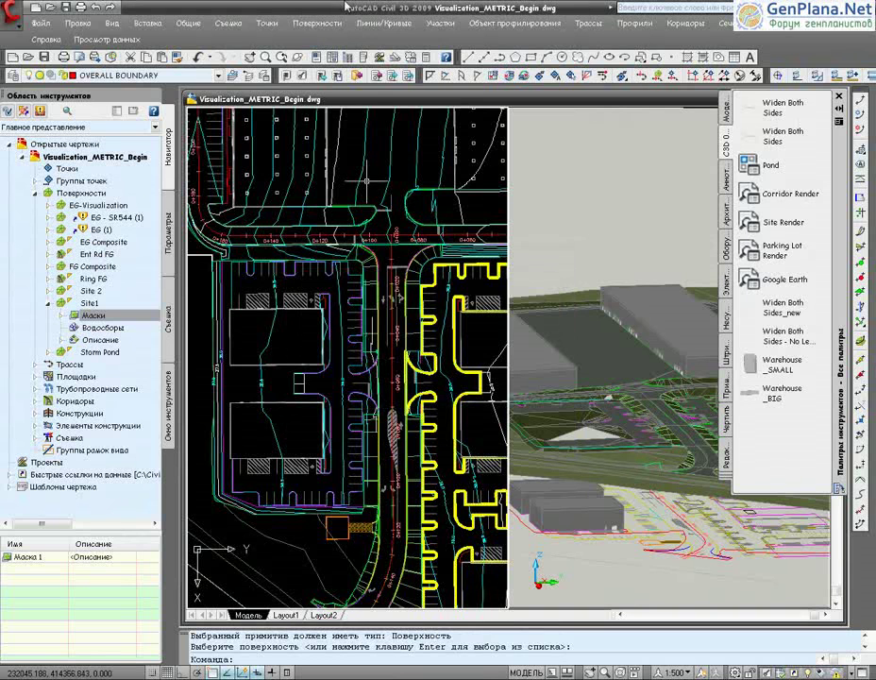
Move the Warehouse_SMALL blocks onto the Site 2 surface and orbit the 3D view.
{"action": "left_click", "coordinate": [318, 22]}
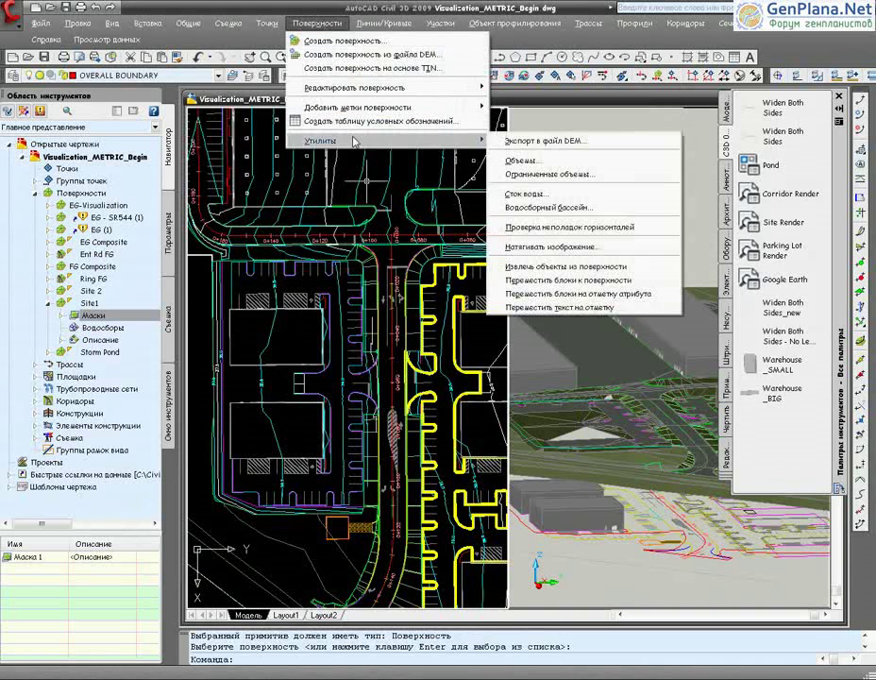
{"action": "left_click", "coordinate": [552, 267]}
{"action": "key", "text": "Return"}
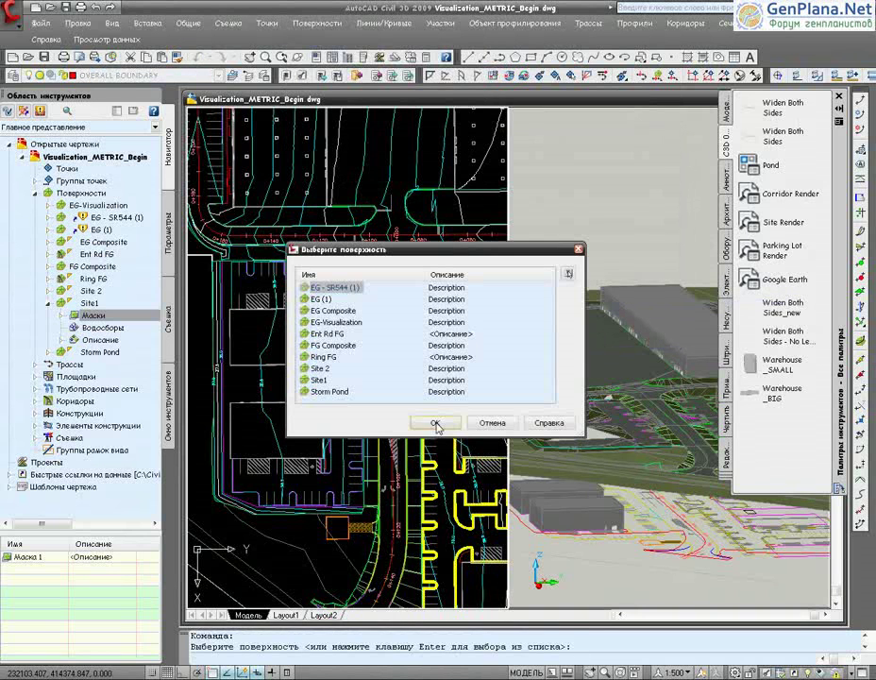
{"action": "left_click", "coordinate": [321, 368]}
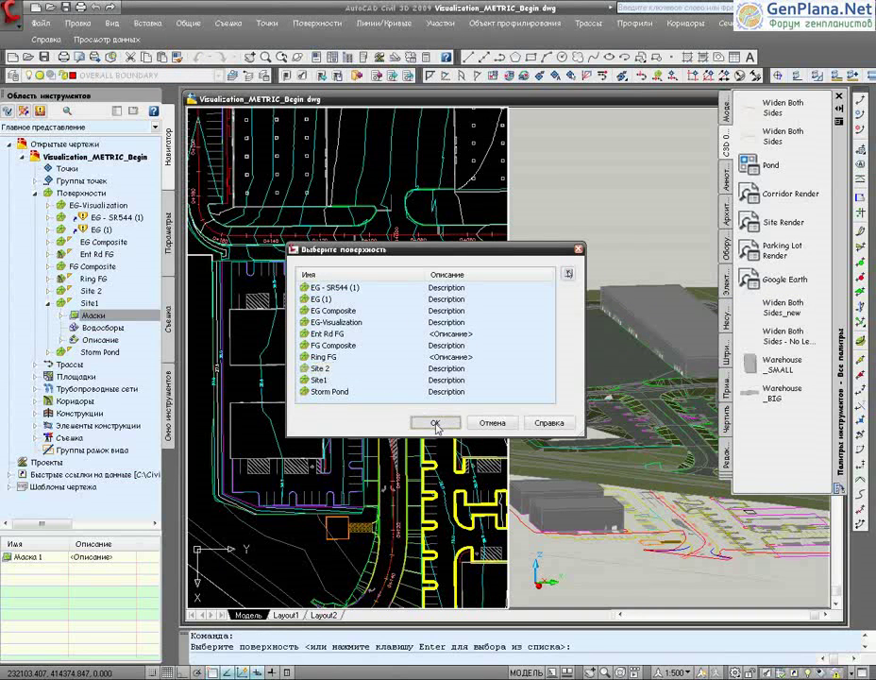
{"action": "left_click", "coordinate": [437, 423]}
{"action": "scroll", "coordinate": [535, 341], "scroll_direction": "down", "scroll_amount": 1}
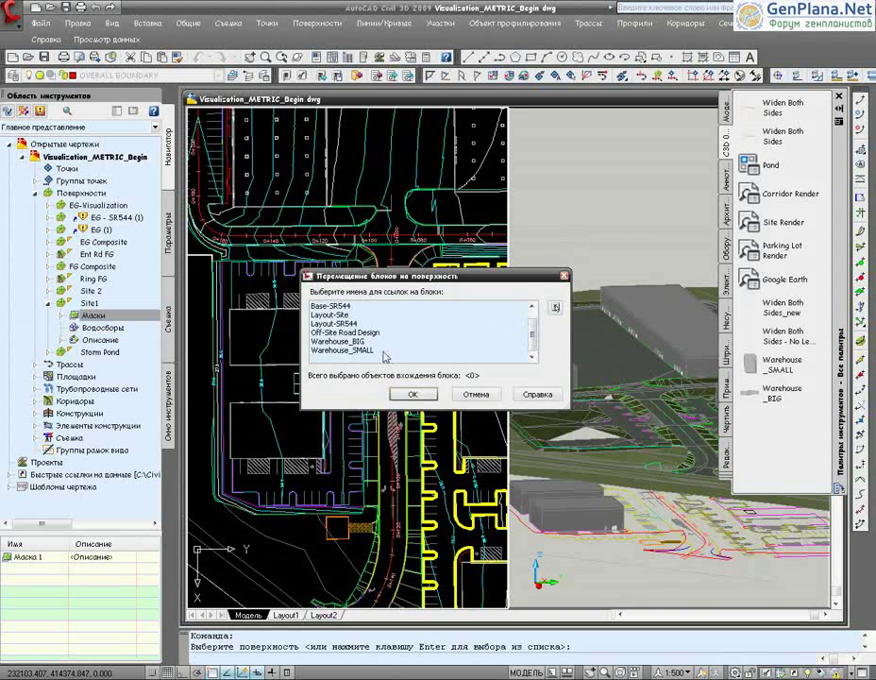
{"action": "left_click", "coordinate": [342, 349]}
{"action": "left_click", "coordinate": [416, 394]}
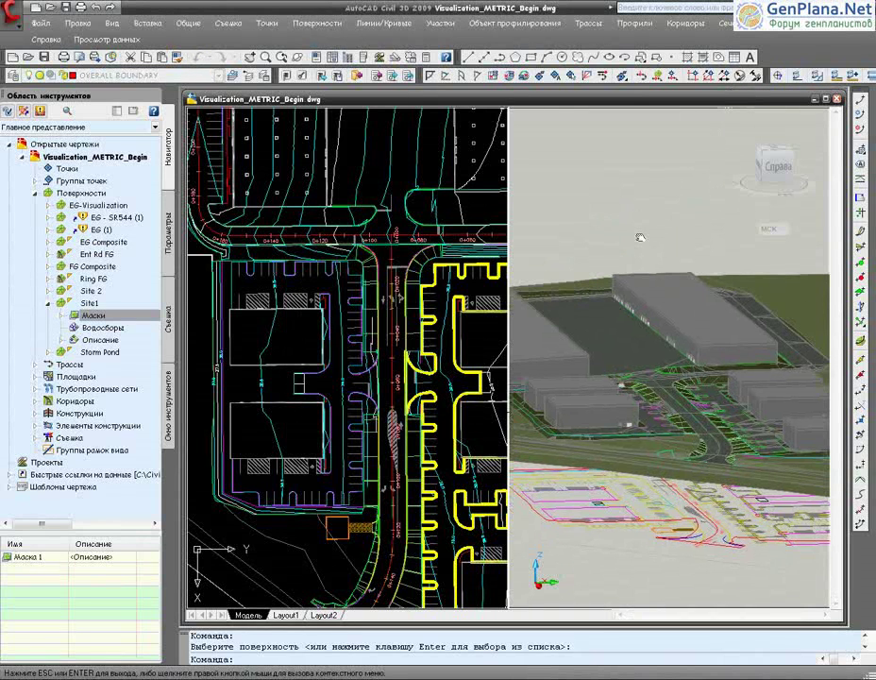
{"action": "middle_click_drag", "start_coordinate": [640, 237], "coordinate": [580, 241], "text": "shift"}
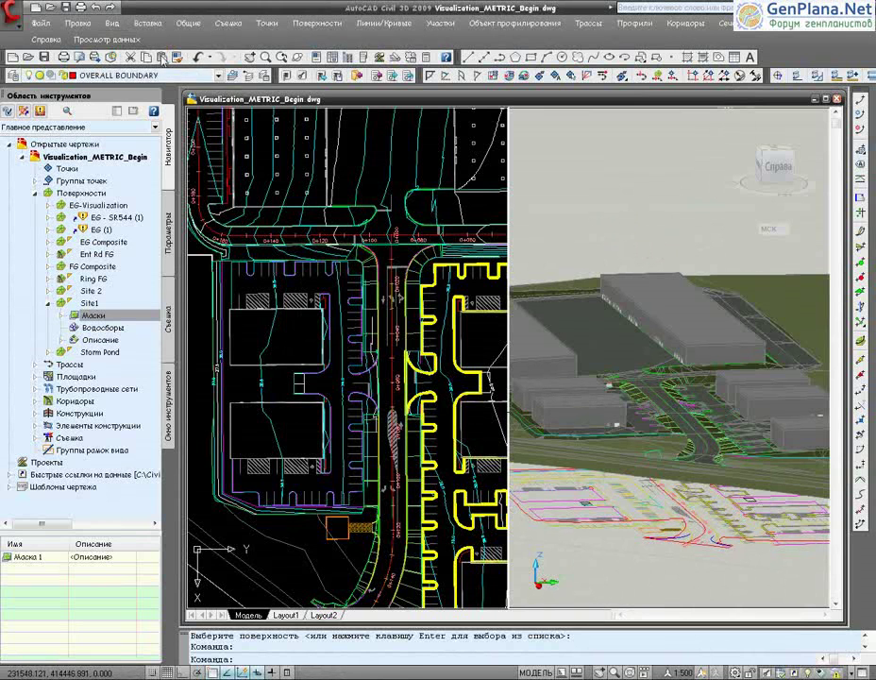
{"action": "left_click", "coordinate": [119, 27]}
{"action": "mouse_move", "coordinate": [141, 329]}
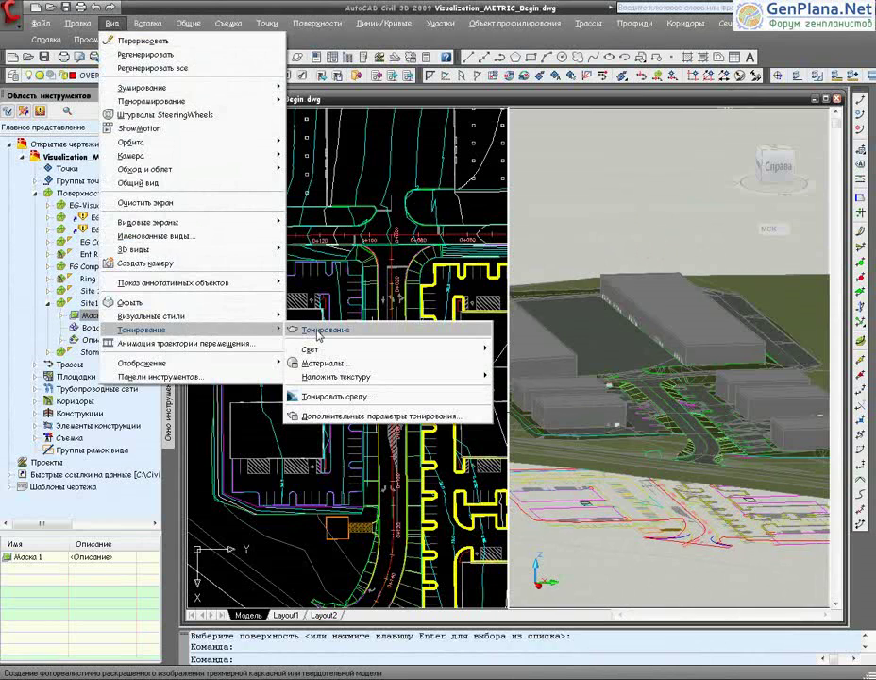
Render the 3D site view, continuing past the missing .jpg texture warning.
{"action": "left_click", "coordinate": [318, 330]}
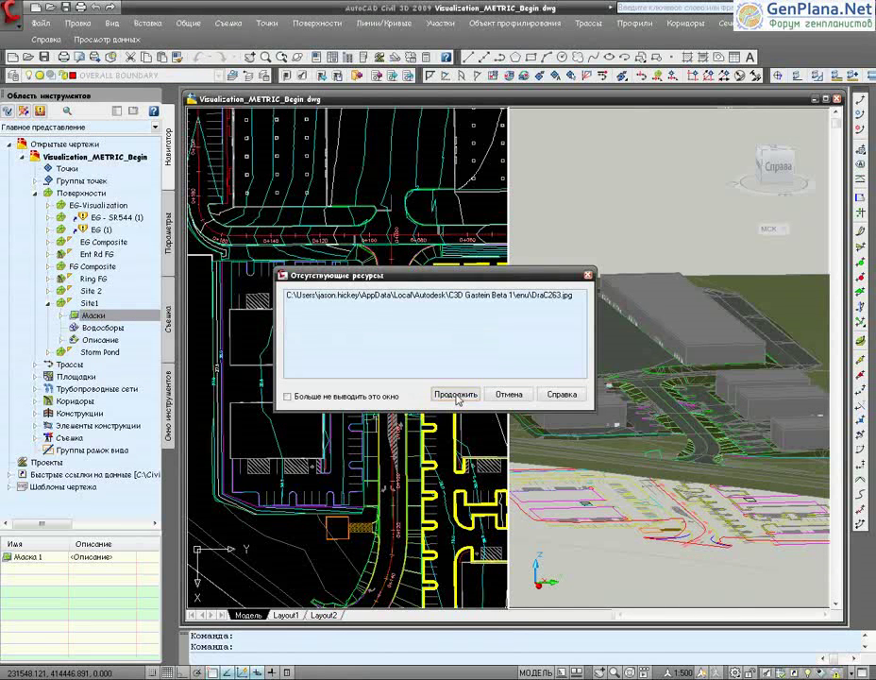
{"action": "left_click", "coordinate": [456, 507]}
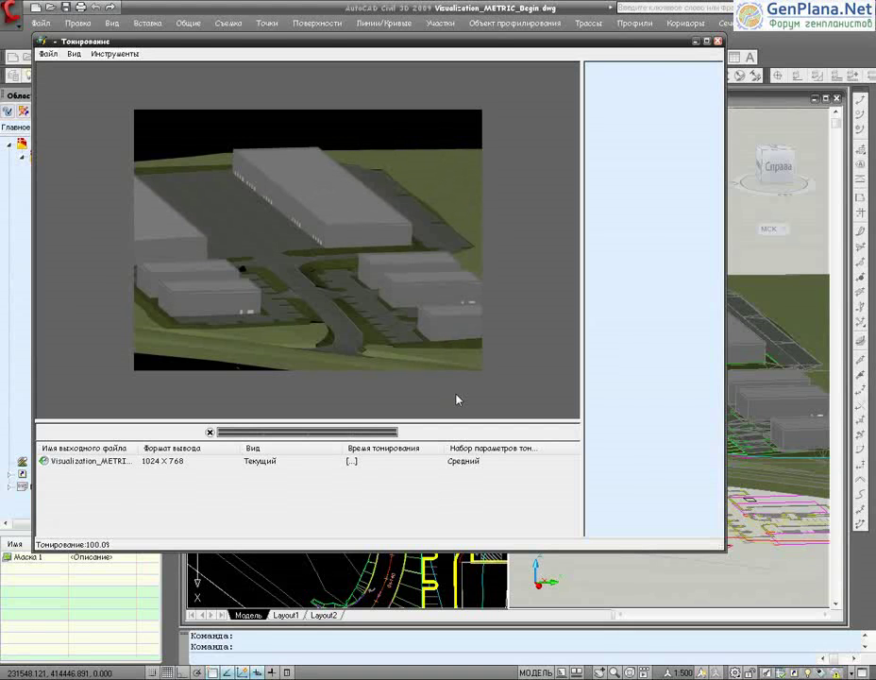
Save the render as JPEG file 'Winter' with default quality, then close the render window.
{"action": "left_click", "coordinate": [47, 54]}
{"action": "left_click", "coordinate": [57, 66]}
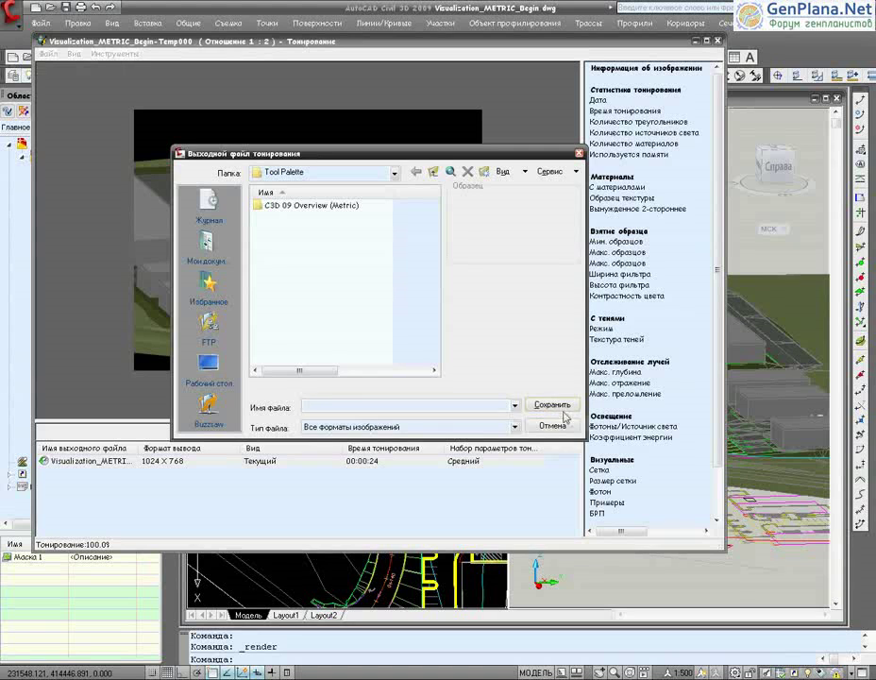
{"action": "left_click", "coordinate": [514, 427]}
{"action": "left_click", "coordinate": [354, 484]}
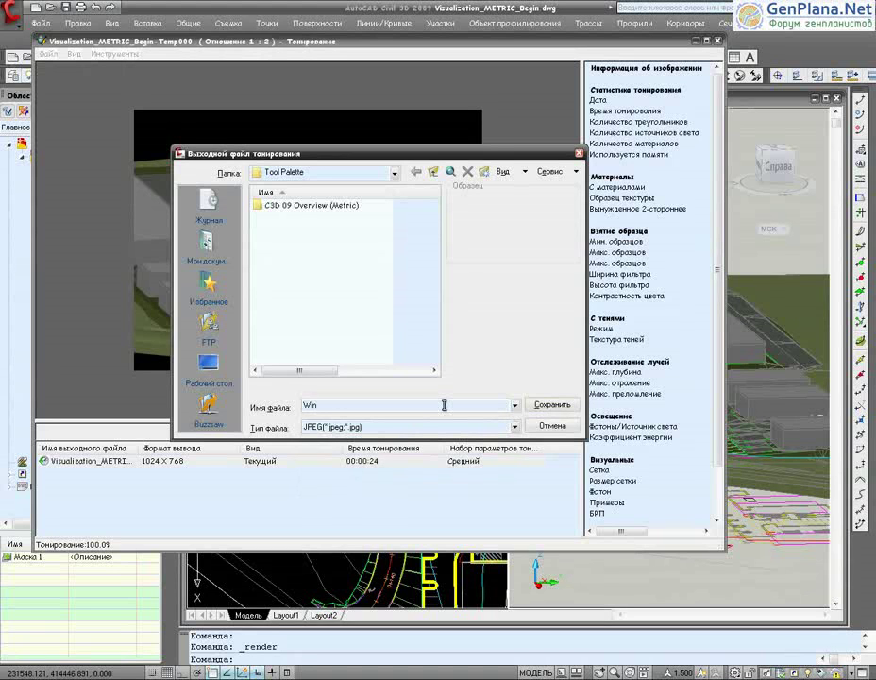
{"action": "left_click", "coordinate": [550, 406]}
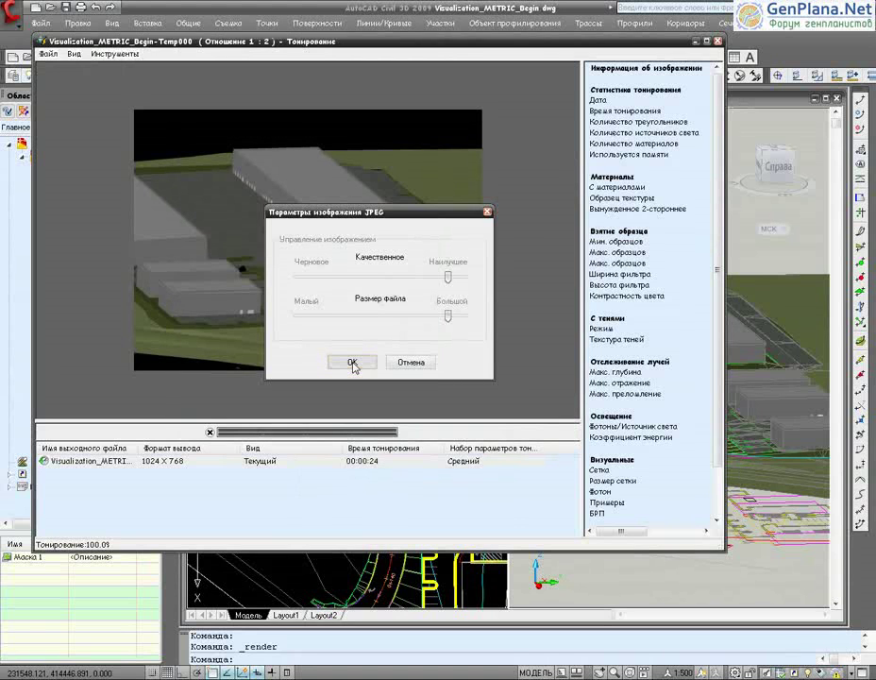
{"action": "left_click", "coordinate": [353, 364]}
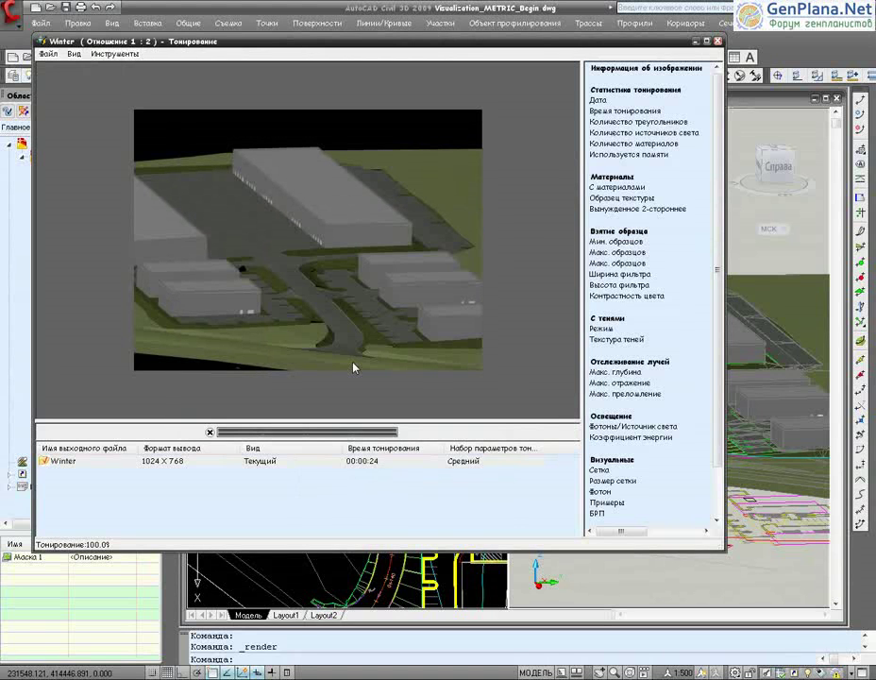
{"action": "left_click", "coordinate": [717, 42]}
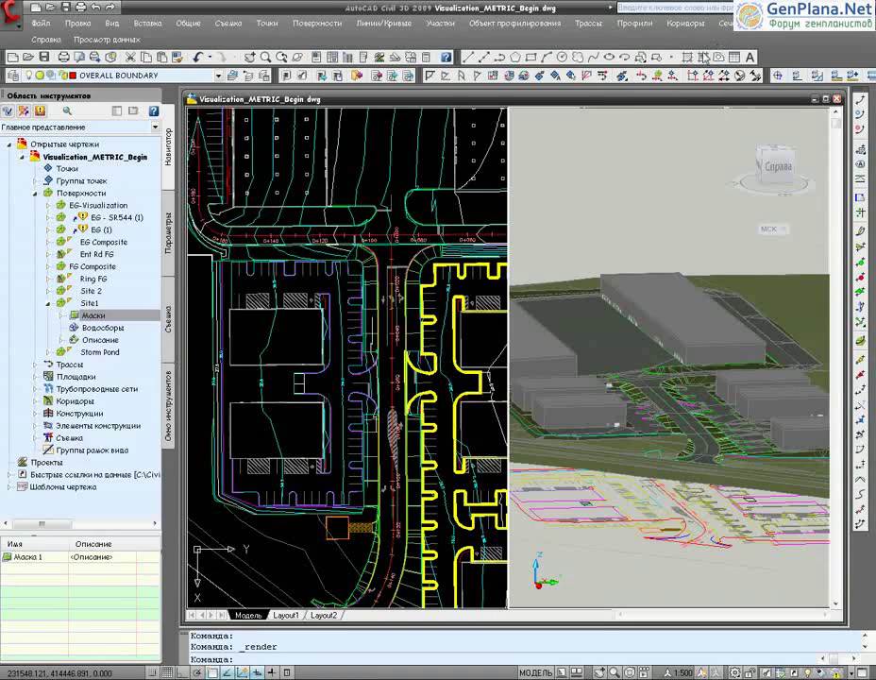